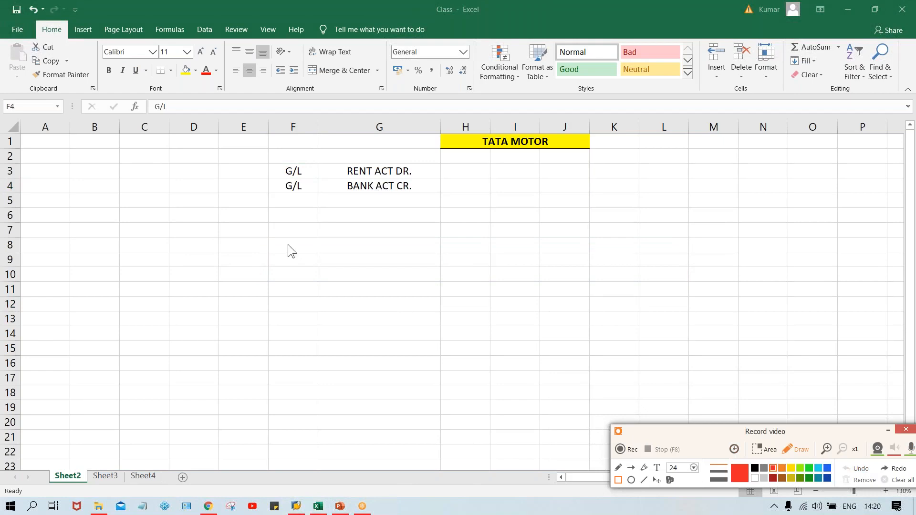
# - Narrow column G to fit the rent and bank account names
pyautogui.click(885, 431)
pyautogui.click(334, 276)
pyautogui.click(309, 224)
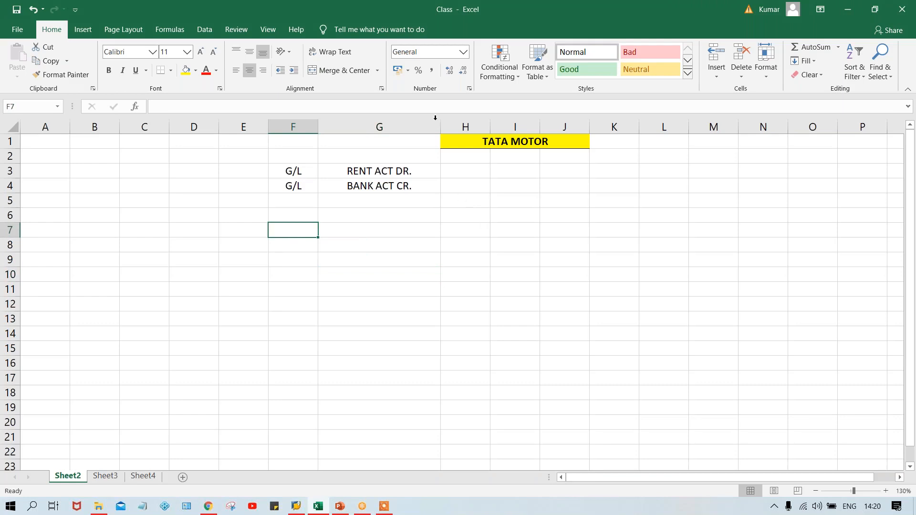
pyautogui.moveTo(440, 125); pyautogui.dragTo(389, 124)
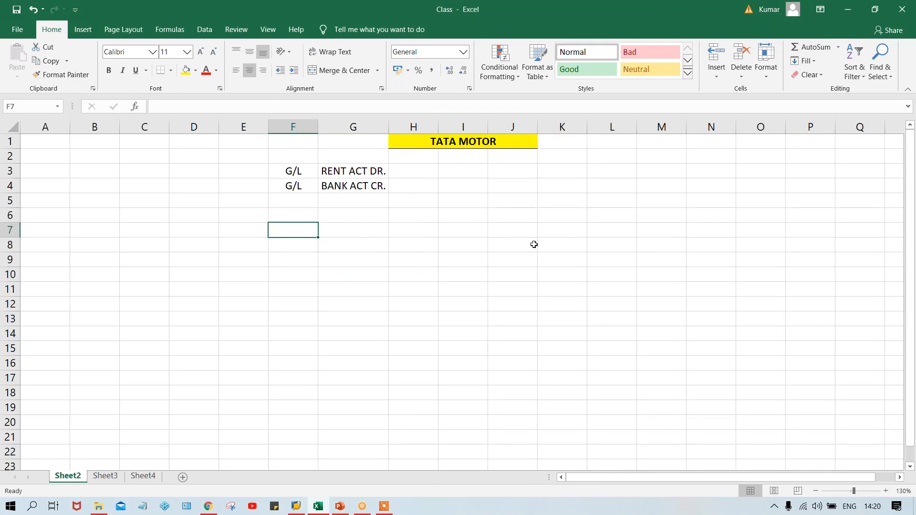
# - Enter a bold COA heading in J6 and the value TCOA beneath it in J7
pyautogui.click(496, 218)
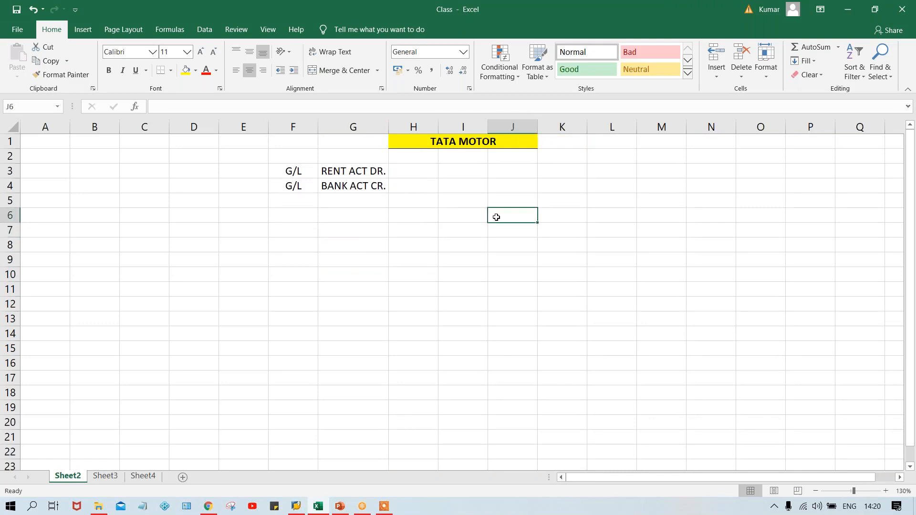
pyautogui.write('COA')
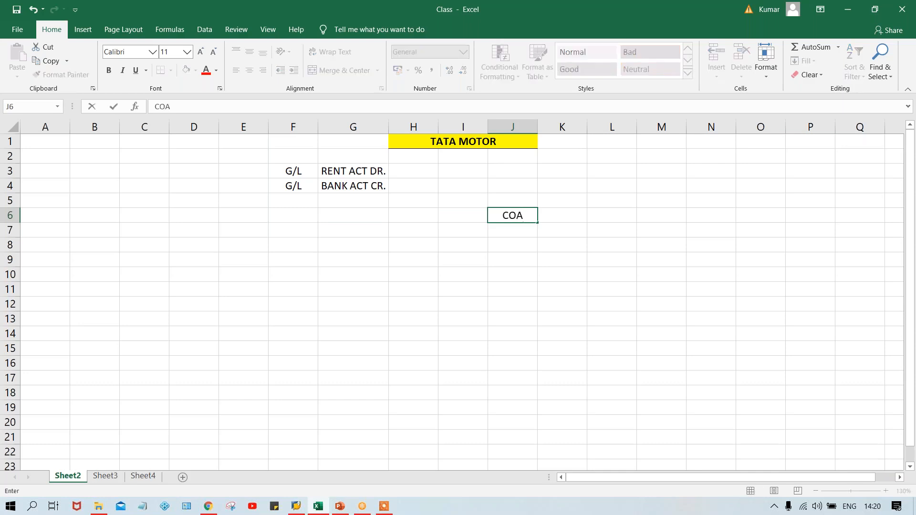
pyautogui.press('Return')
pyautogui.click(516, 216)
pyautogui.hotkey('ctrl', 'b')
pyautogui.click(513, 231)
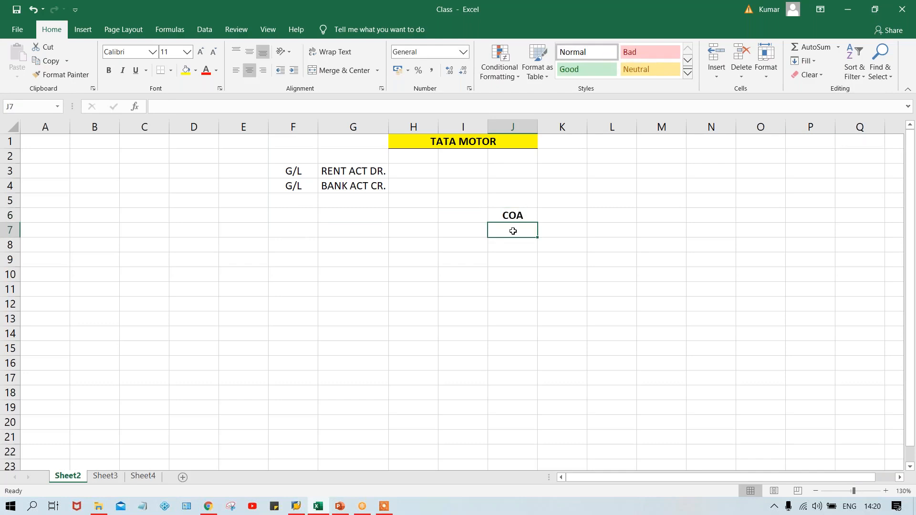
pyautogui.write('T')
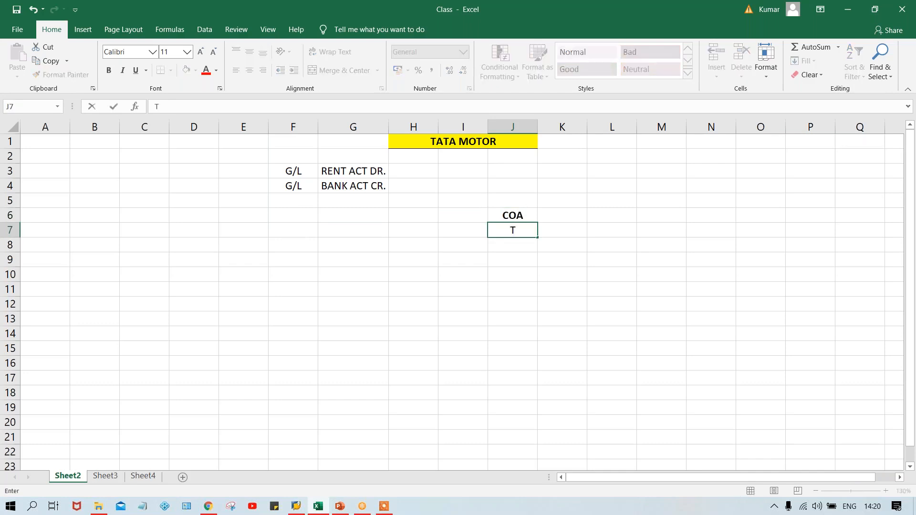
pyautogui.write('COA')
pyautogui.press('Return')
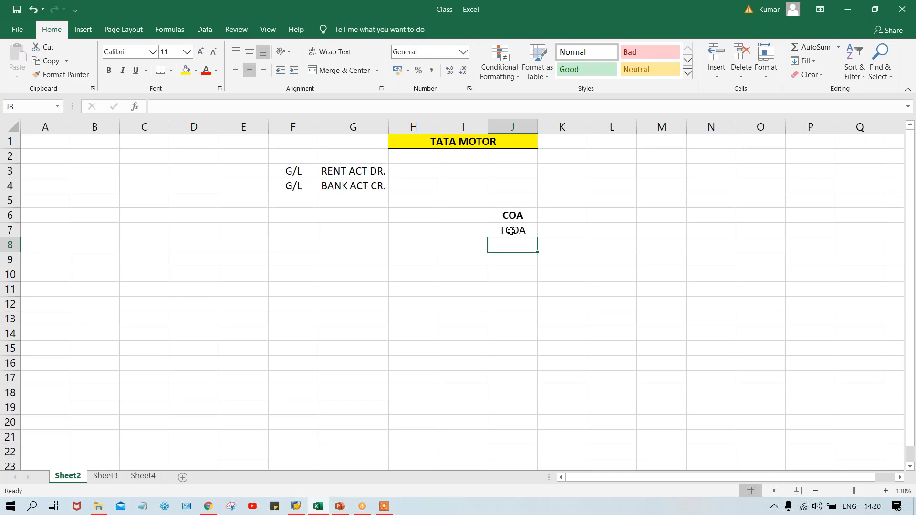
# - Enter a bold CC heading in I6 and the company code TM00 beneath it in I7
pyautogui.click(459, 221)
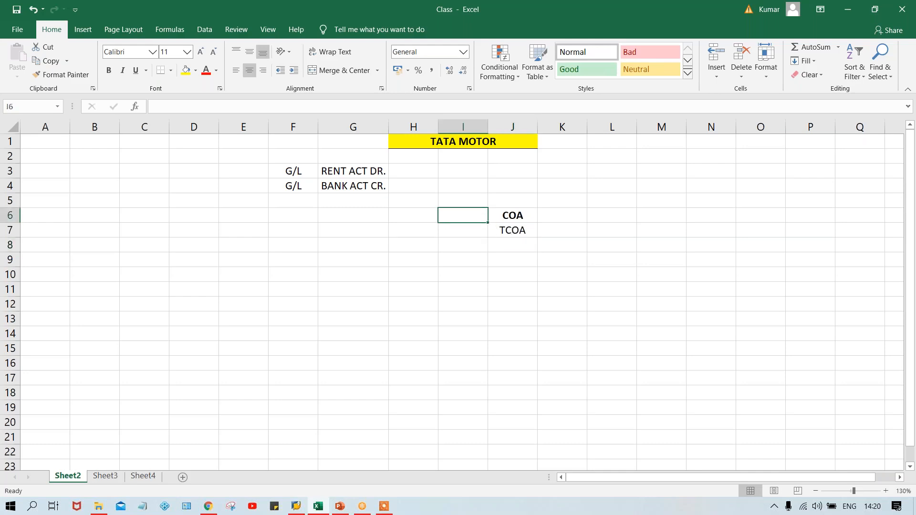
pyautogui.write('CC')
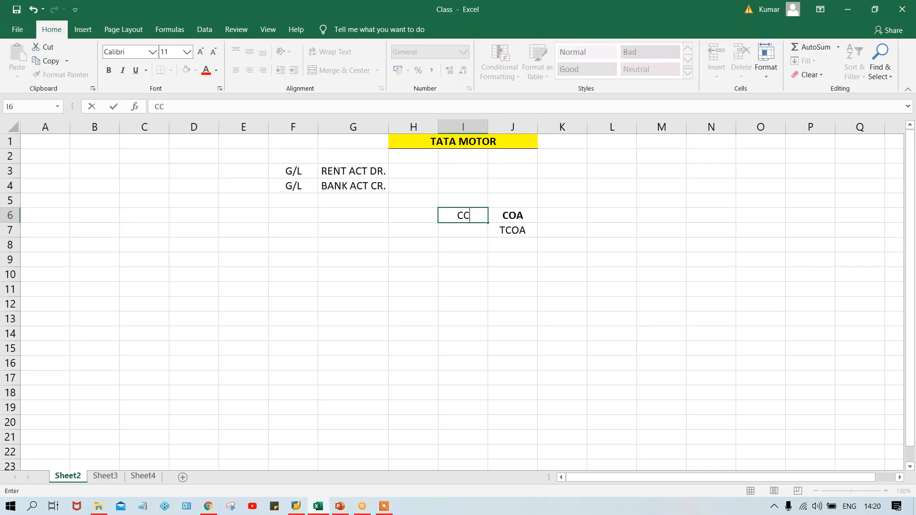
pyautogui.press('Return')
pyautogui.write('TM00')
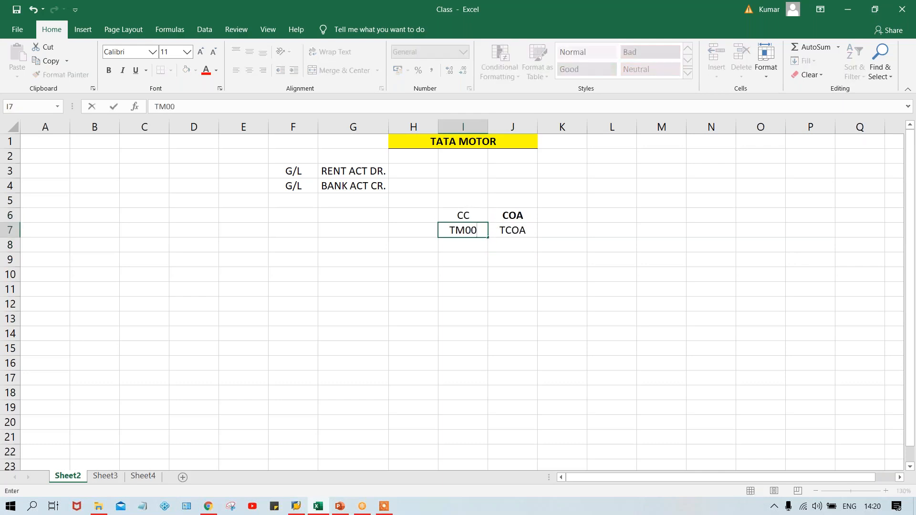
pyautogui.press('Return')
pyautogui.click(461, 219)
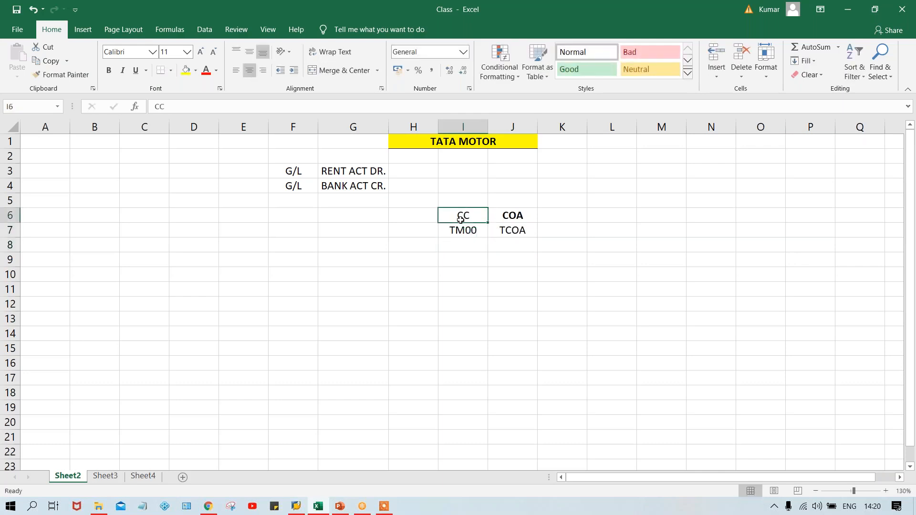
pyautogui.hotkey('ctrl', 'b')
pyautogui.click(553, 241)
pyautogui.click(508, 231)
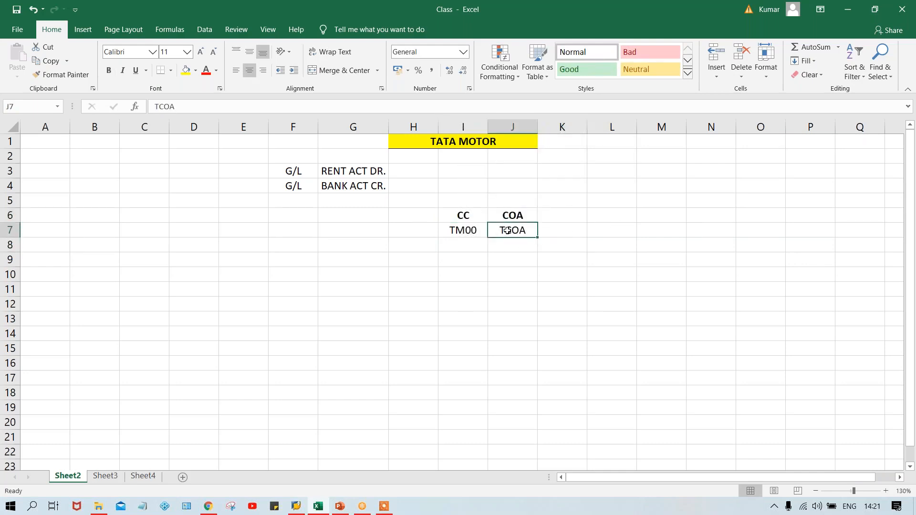
# - Add a G/L heading in K6 and enter 500 beneath it in K7
pyautogui.click(552, 218)
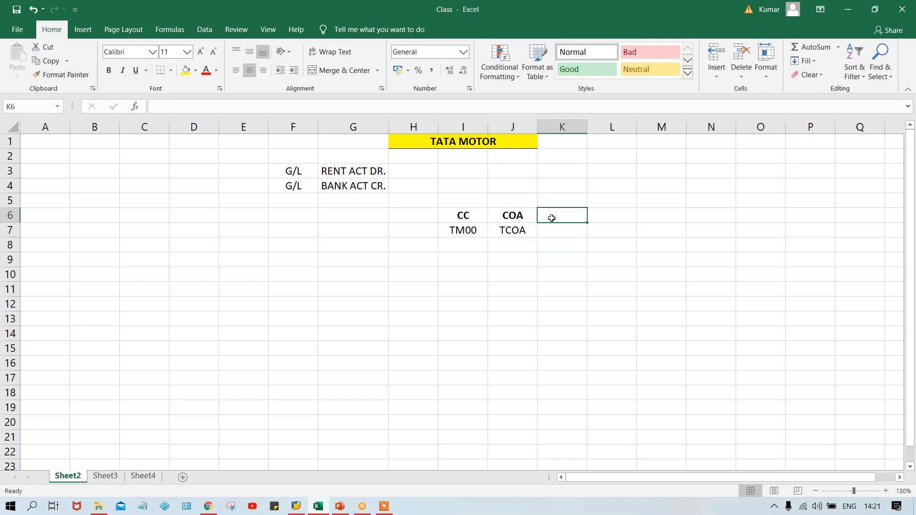
pyautogui.write('G/L')
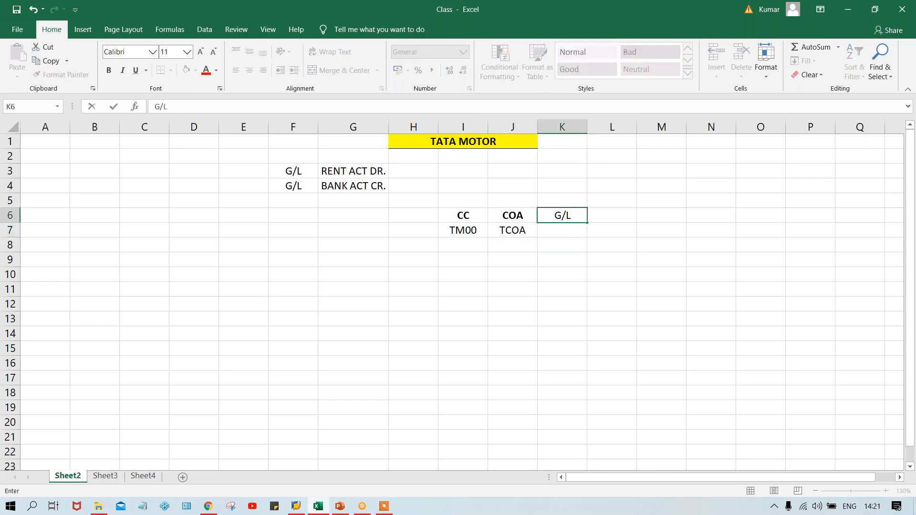
pyautogui.press('Return')
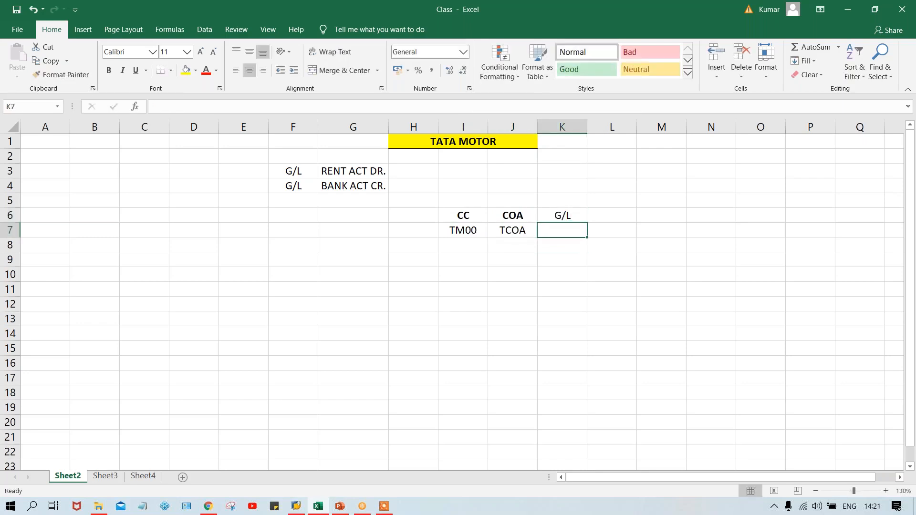
pyautogui.click(502, 232)
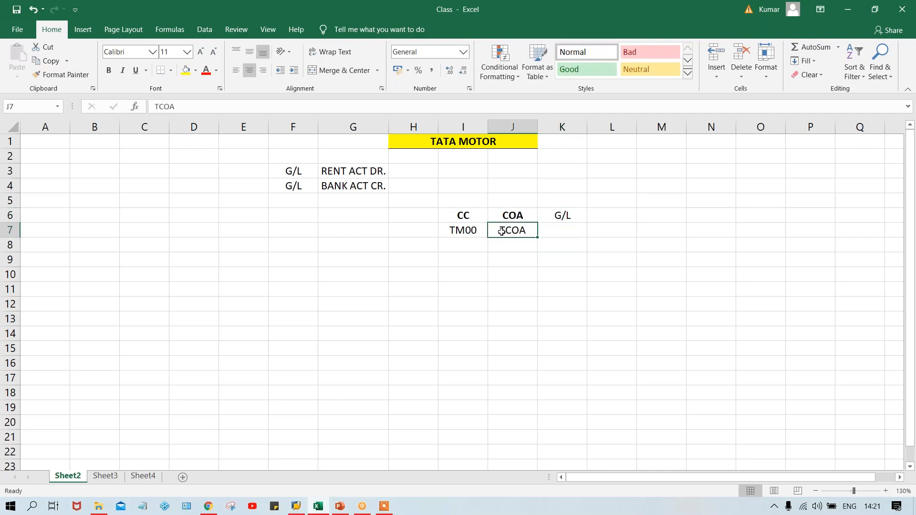
pyautogui.click(561, 230)
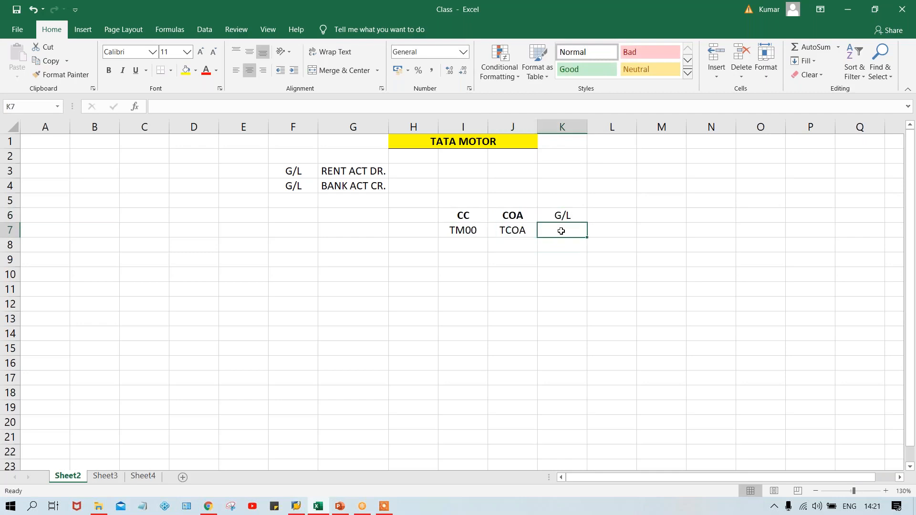
pyautogui.write('500')
pyautogui.press('Return')
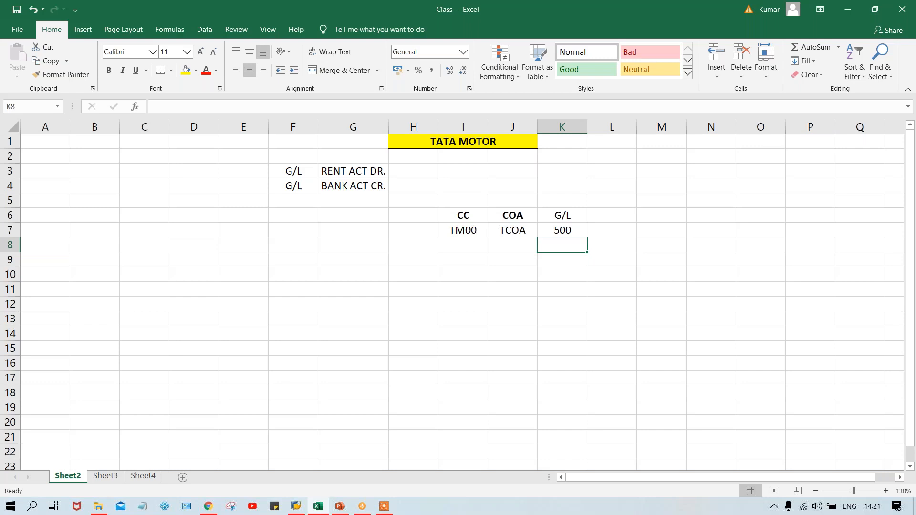
# - Number the rent and bank account rows by entering 1 in J3 and 2 in J4
pyautogui.click(513, 171)
pyautogui.write('1')
pyautogui.press('Return')
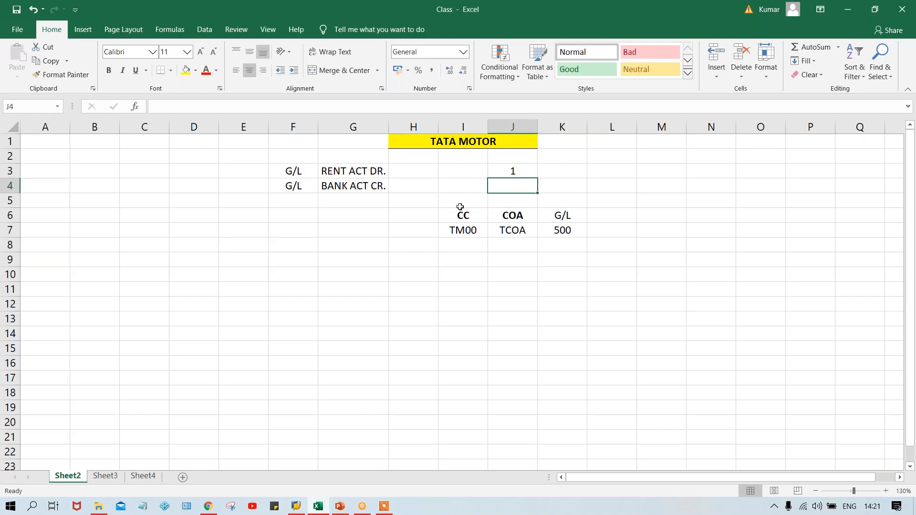
pyautogui.write('2')
pyautogui.press('Return')
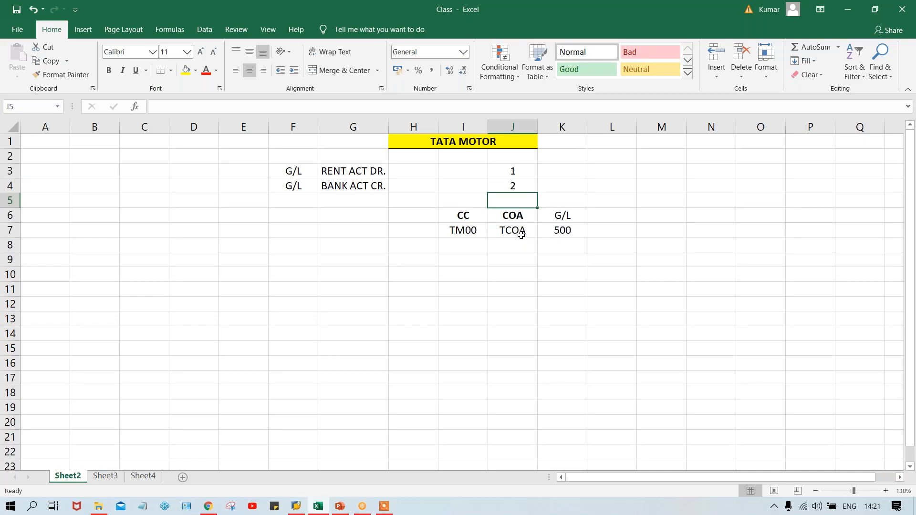
# - Make the G/L heading in K6 bold
pyautogui.click(568, 232)
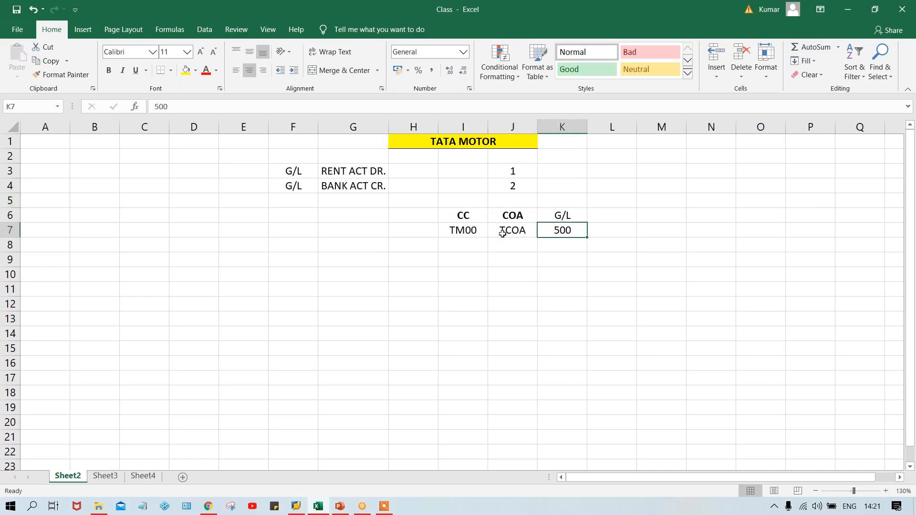
pyautogui.click(456, 232)
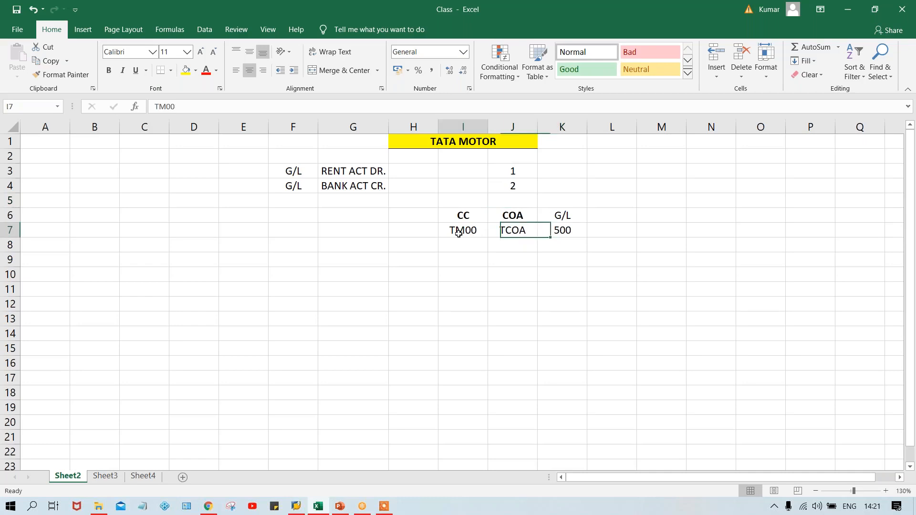
pyautogui.click(527, 233)
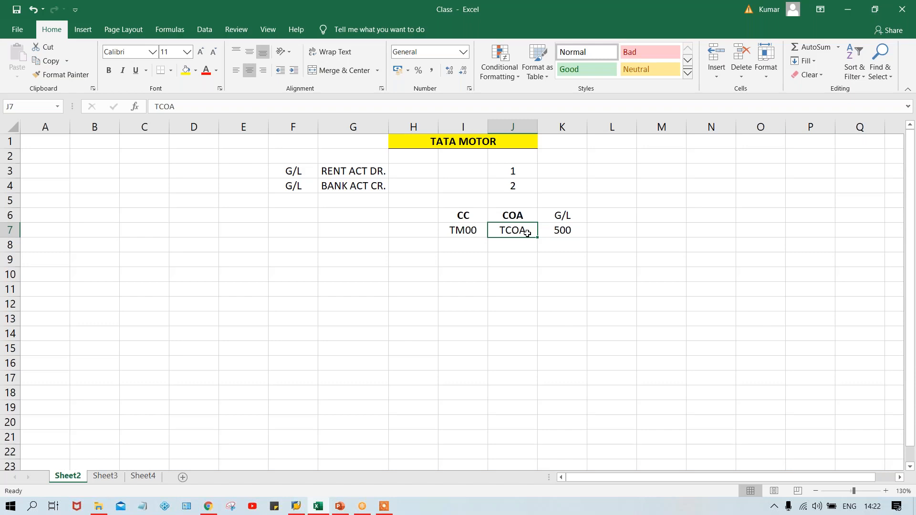
pyautogui.click(565, 216)
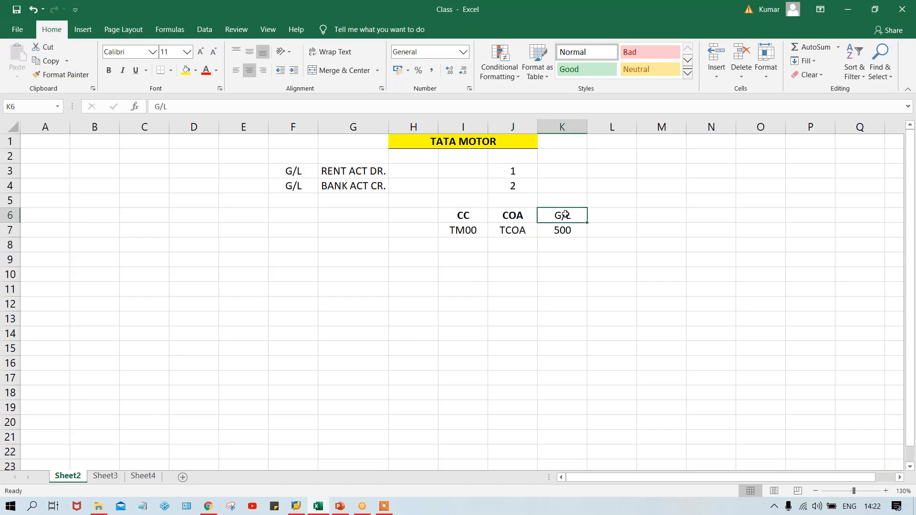
pyautogui.hotkey('ctrl', 'b')
pyautogui.click(507, 231)
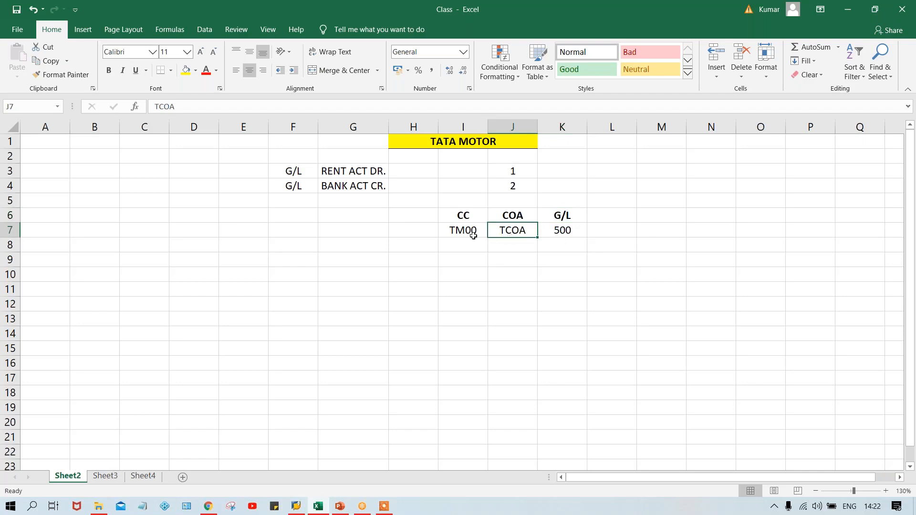
pyautogui.click(563, 231)
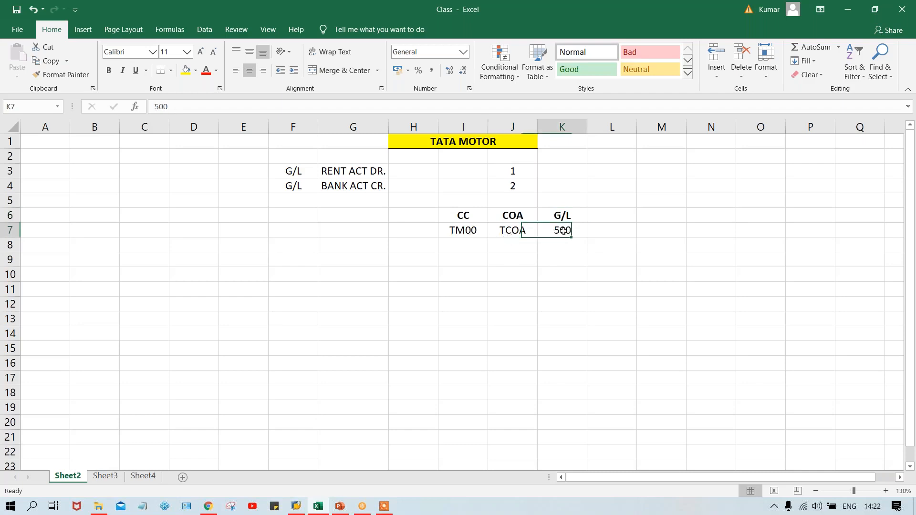
pyautogui.click(509, 228)
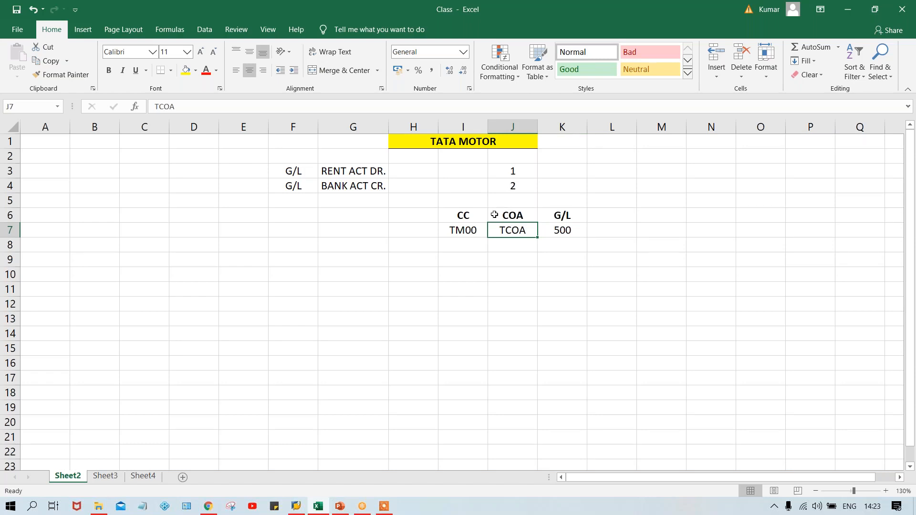
pyautogui.click(460, 227)
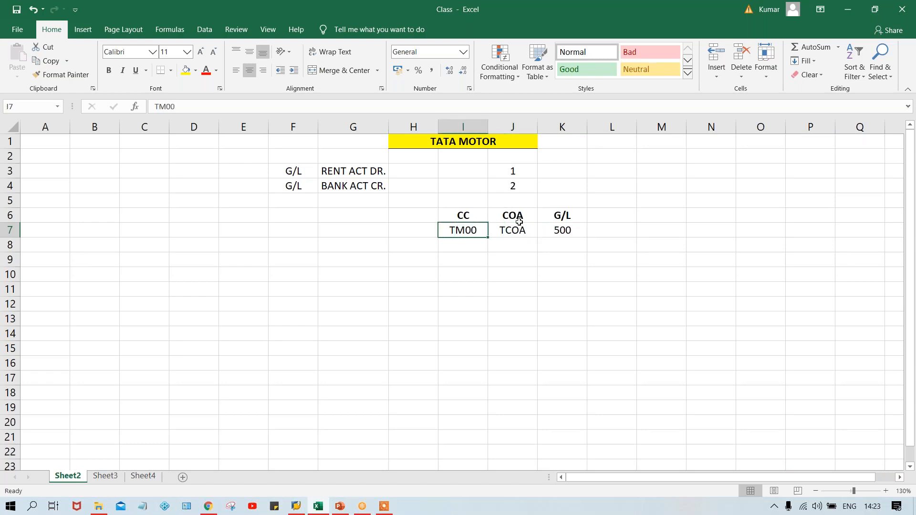
# - List the additional company codes TC00, TS00 and TH00 in cells I8 to I10 under TM00
pyautogui.click(459, 244)
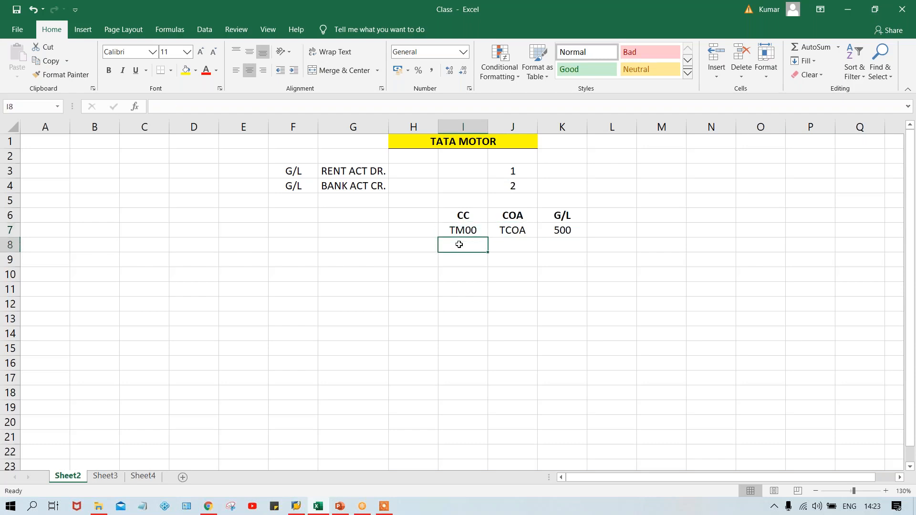
pyautogui.write('TM')
pyautogui.press('BackSpace')
pyautogui.press('BackSpace')
pyautogui.write('C00')
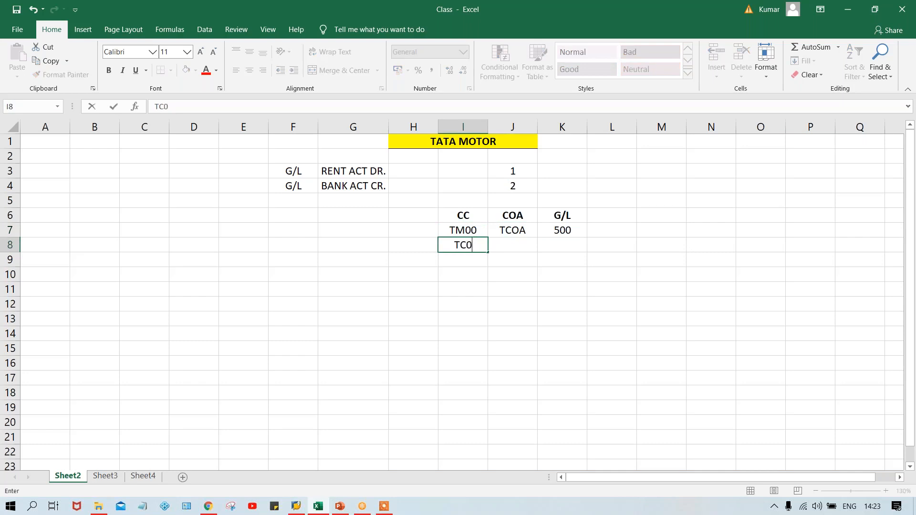
pyautogui.press('Return')
pyautogui.write('T')
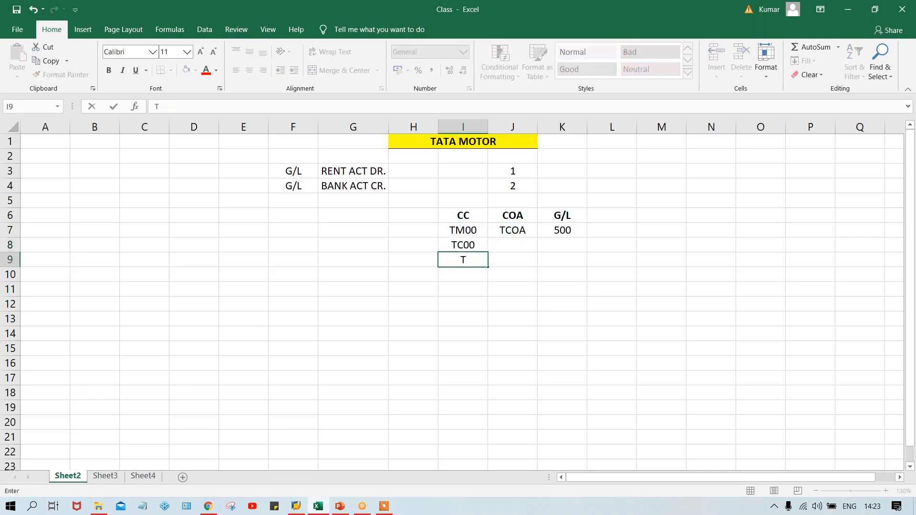
pyautogui.write('S00')
pyautogui.press('Return')
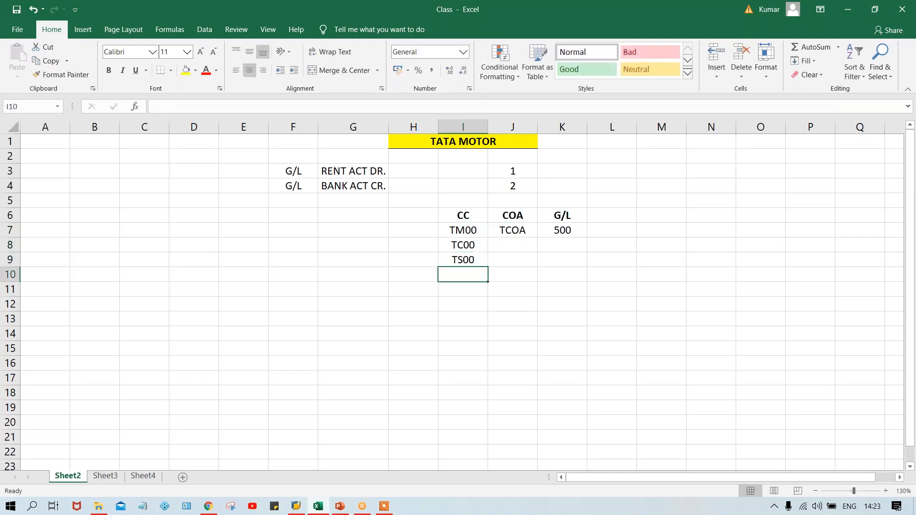
pyautogui.write('TH00')
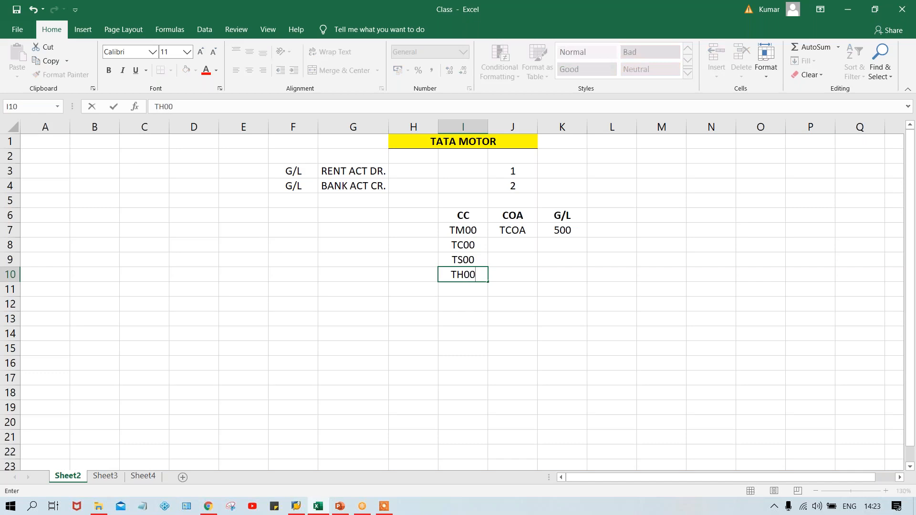
pyautogui.press('Return')
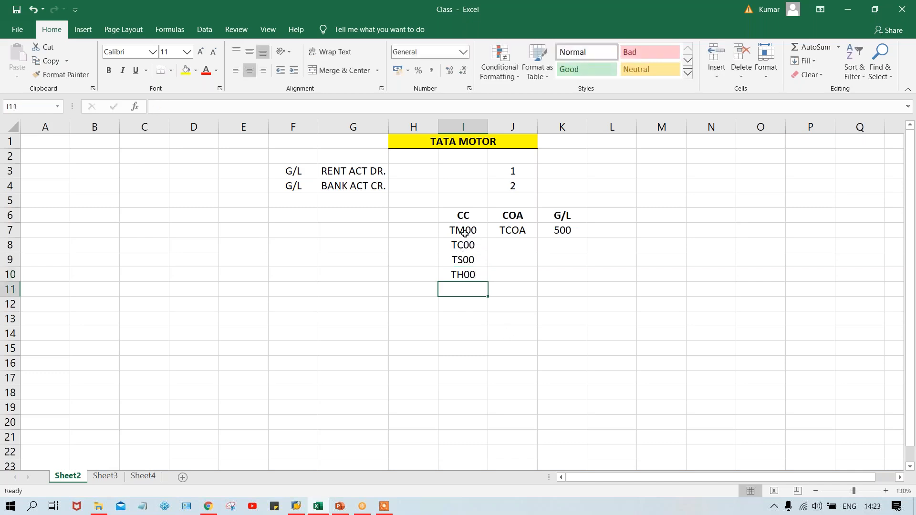
pyautogui.click(468, 272)
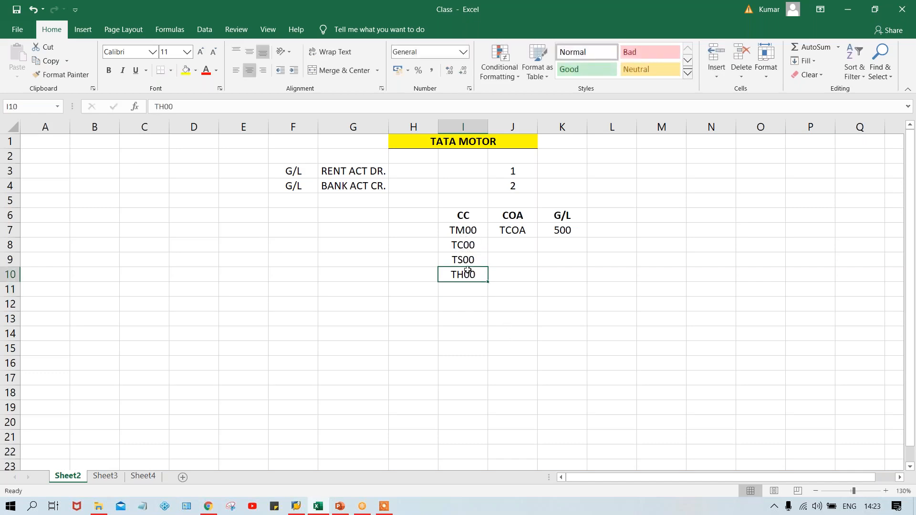
# - Review the company codes in I7 to I10 against the COA and G/L entries in row 7
pyautogui.moveTo(466, 231); pyautogui.dragTo(470, 273)
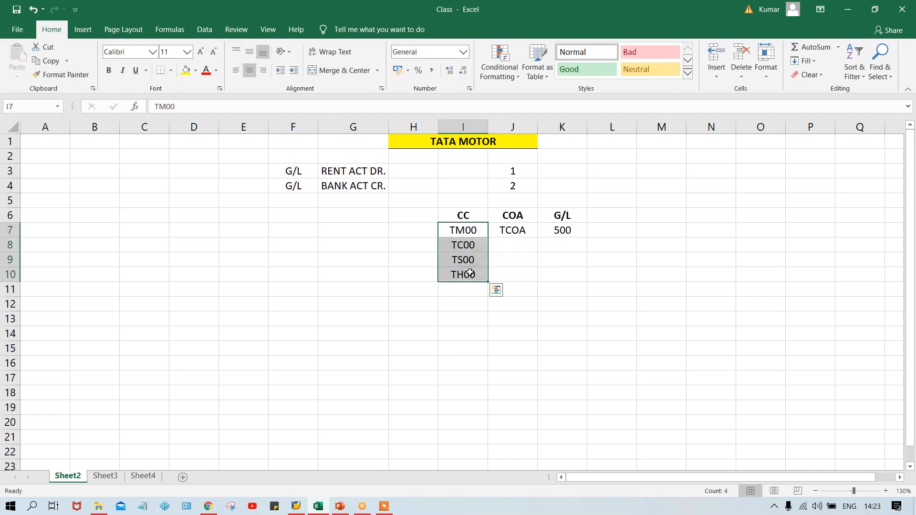
pyautogui.click(470, 232)
pyautogui.click(469, 246)
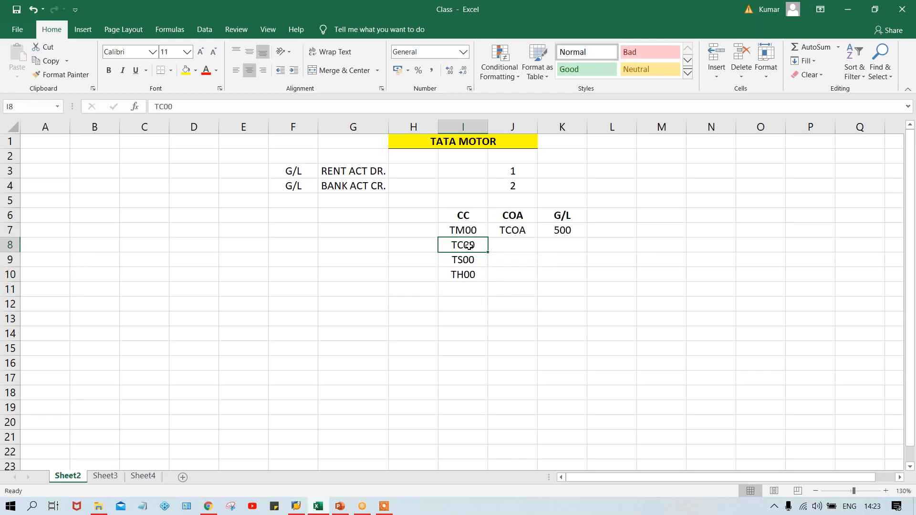
pyautogui.click(465, 233)
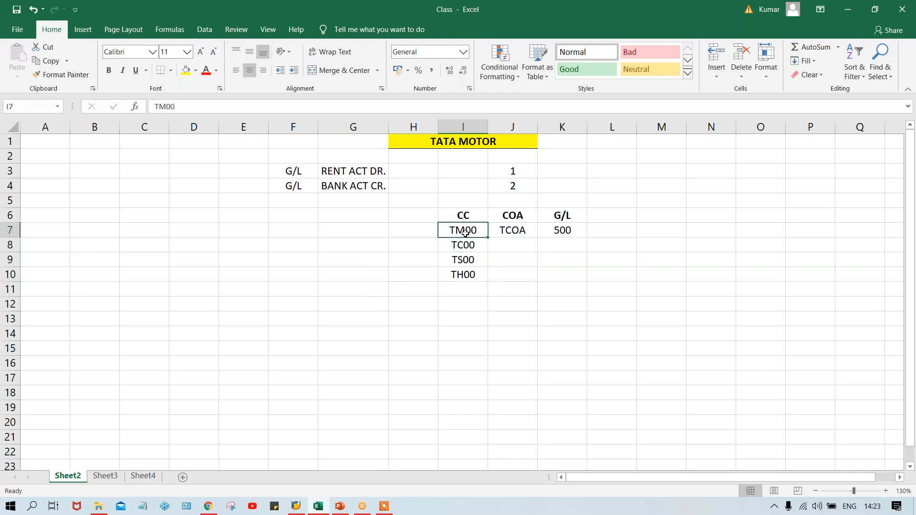
pyautogui.click(469, 246)
pyautogui.click(466, 260)
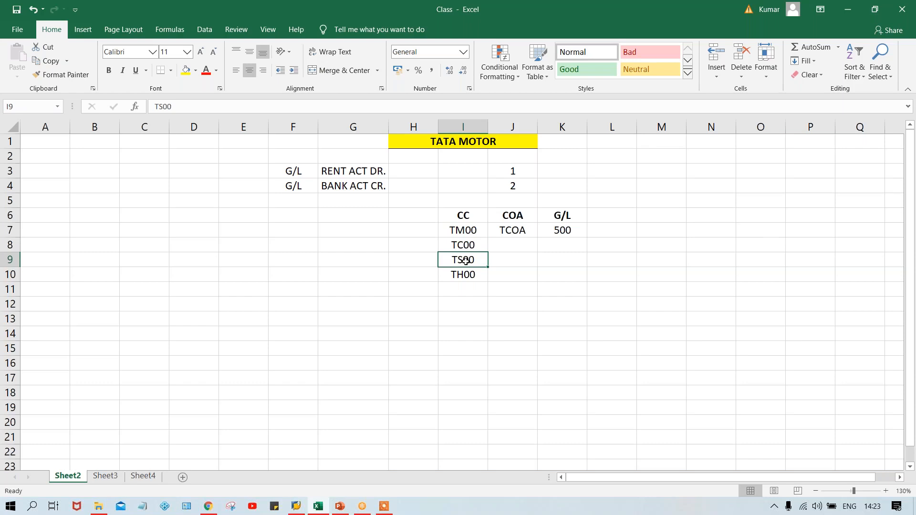
pyautogui.click(467, 246)
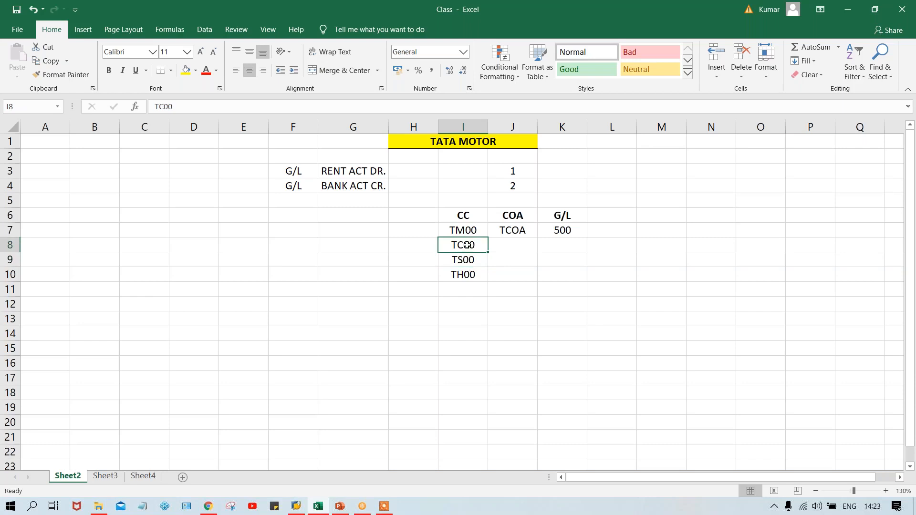
pyautogui.click(467, 274)
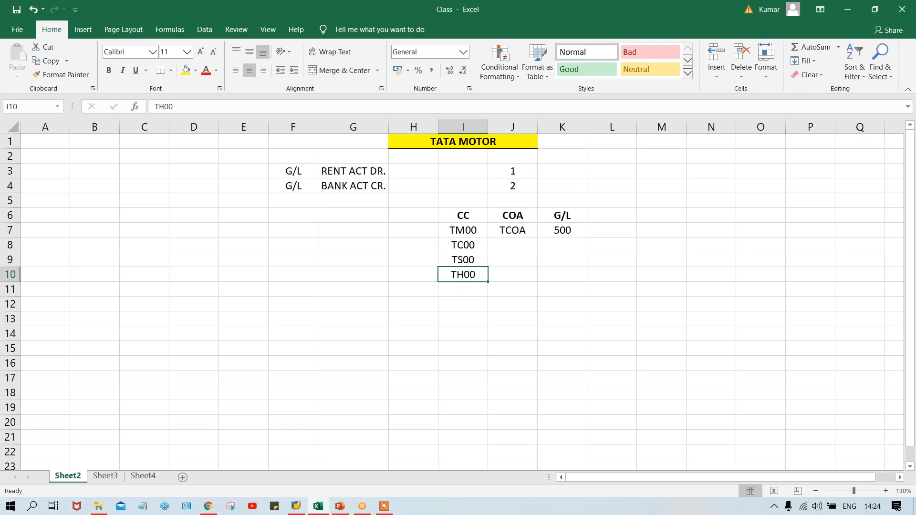
pyautogui.click(568, 231)
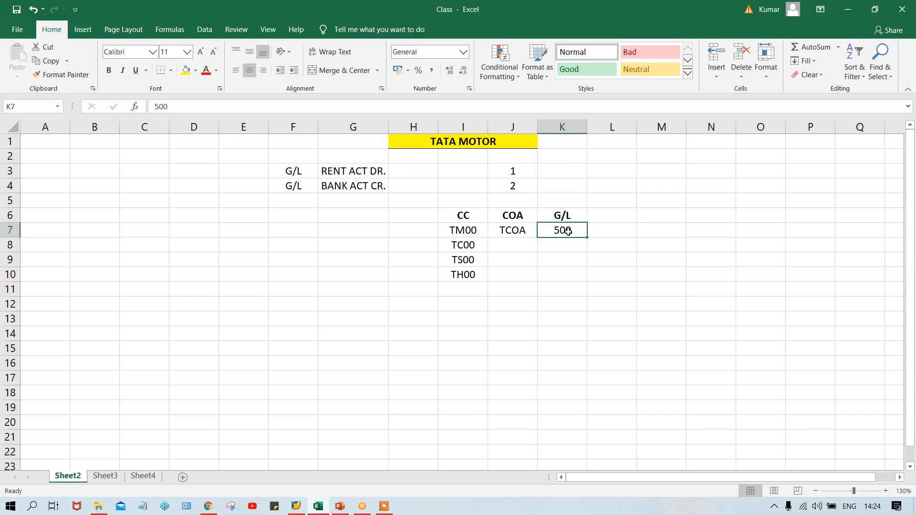
pyautogui.moveTo(466, 244); pyautogui.dragTo(470, 272)
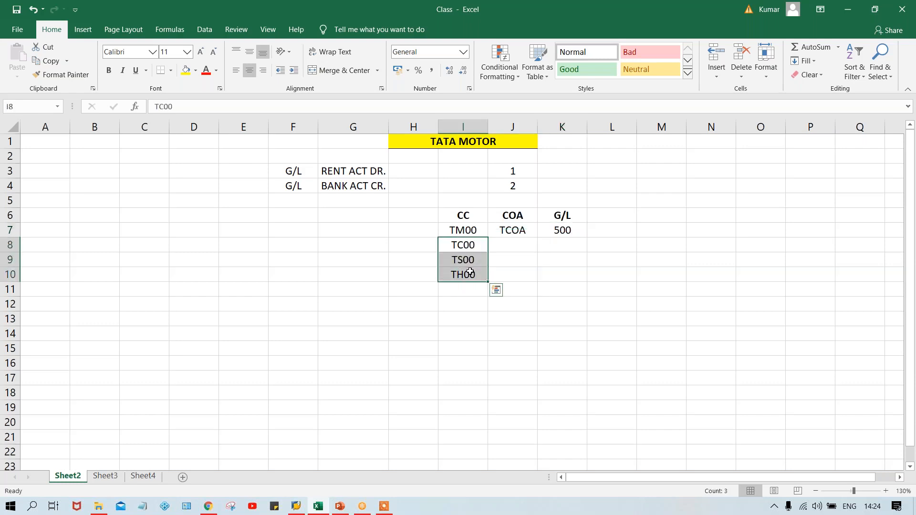
pyautogui.click(552, 230)
pyautogui.click(508, 232)
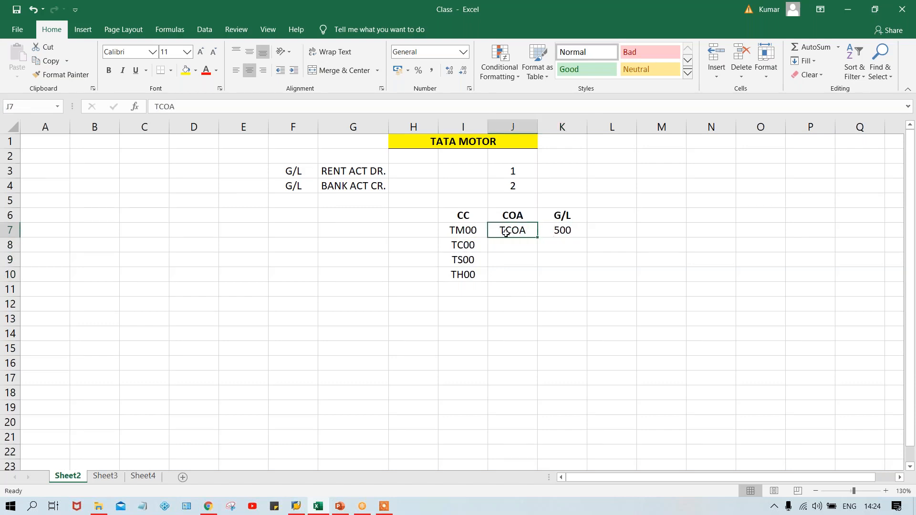
pyautogui.click(561, 231)
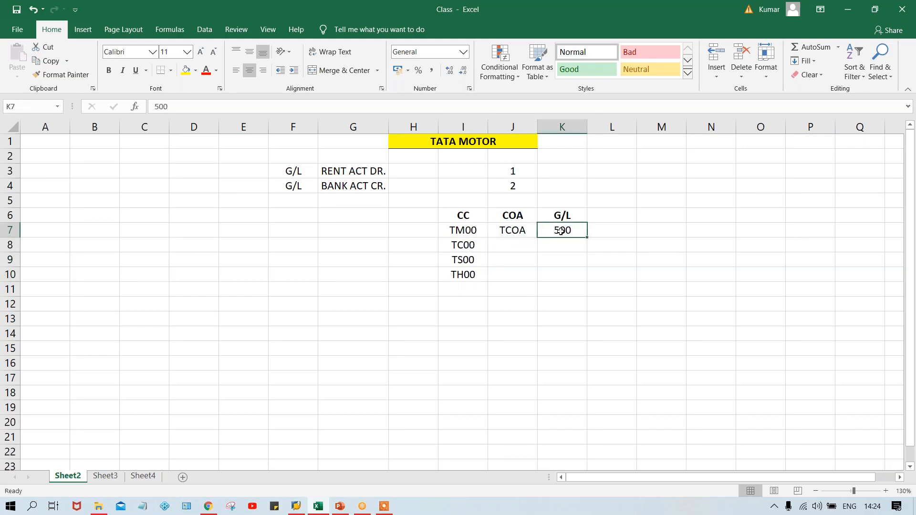
# - Fill the chart of accounts TCOA from J7 down through J10 for the remaining company codes
pyautogui.click(513, 233)
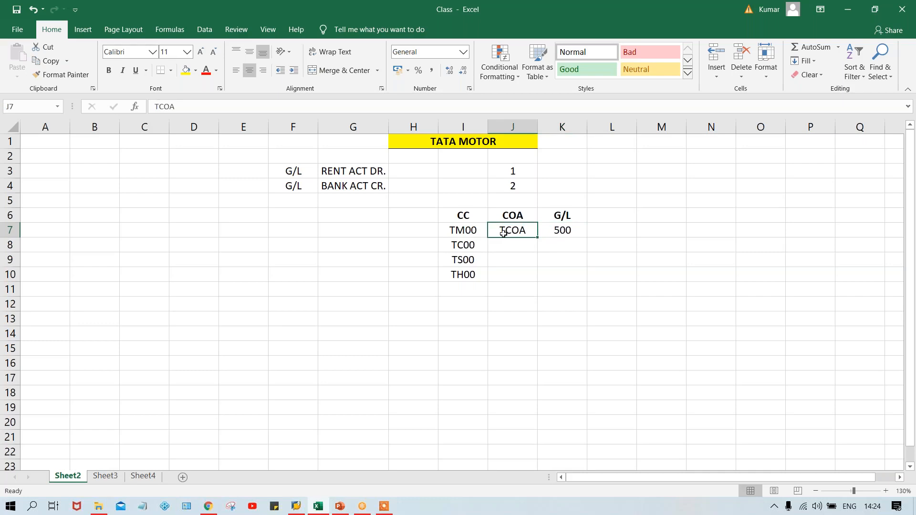
pyautogui.moveTo(505, 230); pyautogui.dragTo(510, 270)
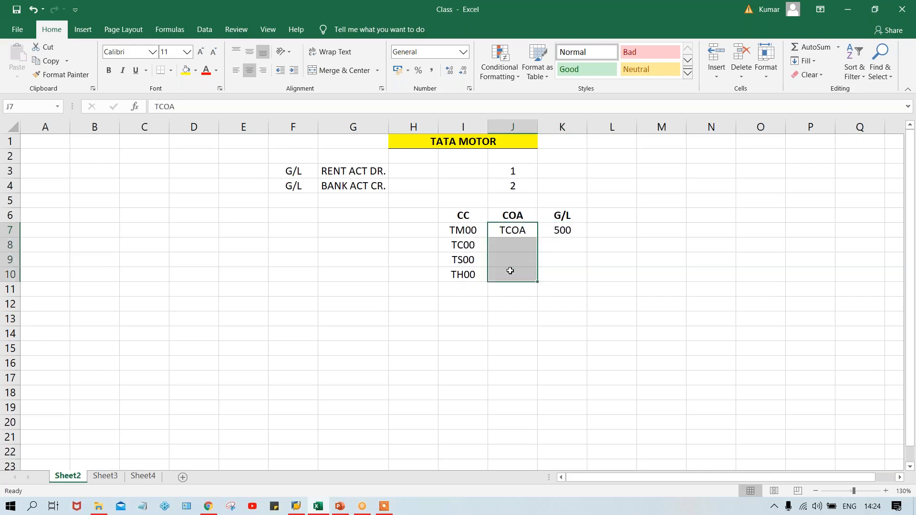
pyautogui.hotkey('ctrl', 'd')
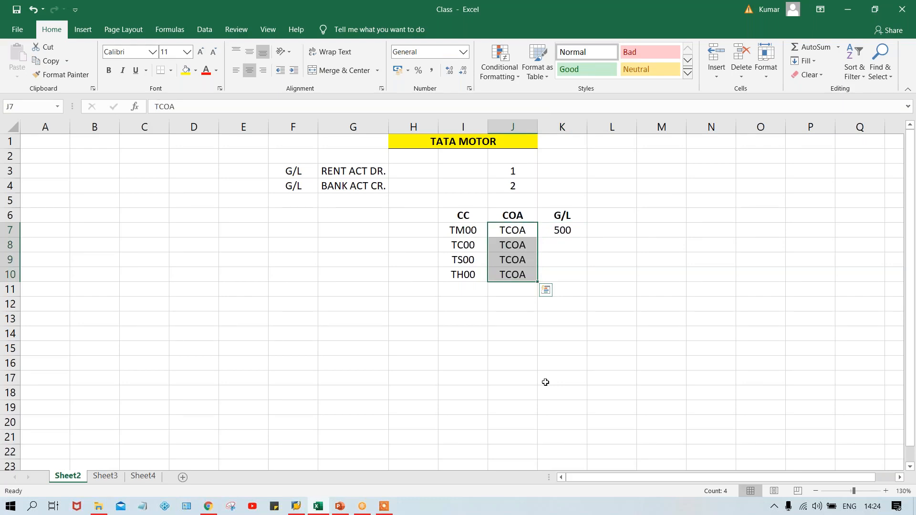
pyautogui.click(597, 304)
# - Fill the G/L value 500 from K7 down through K10 for the remaining company codes
pyautogui.click(563, 230)
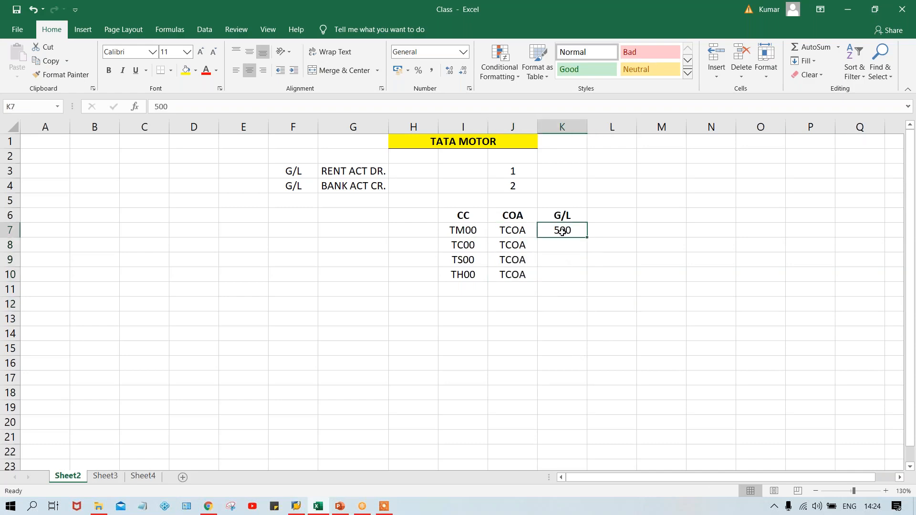
pyautogui.click(509, 231)
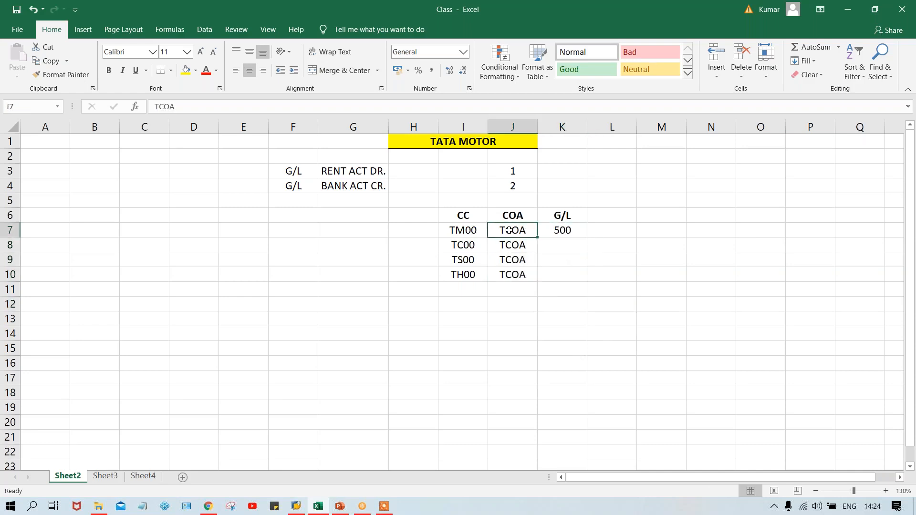
pyautogui.click(563, 230)
pyautogui.moveTo(568, 248); pyautogui.dragTo(573, 274)
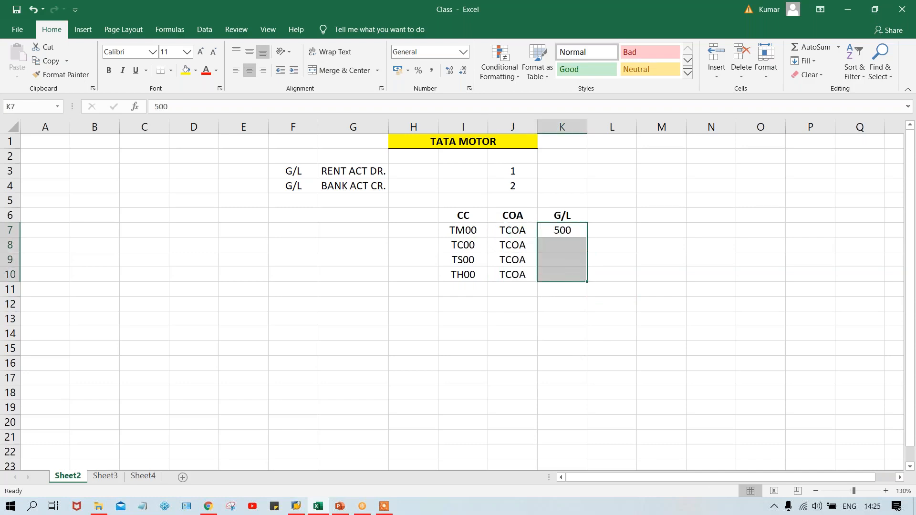
pyautogui.hotkey('ctrl', 'd')
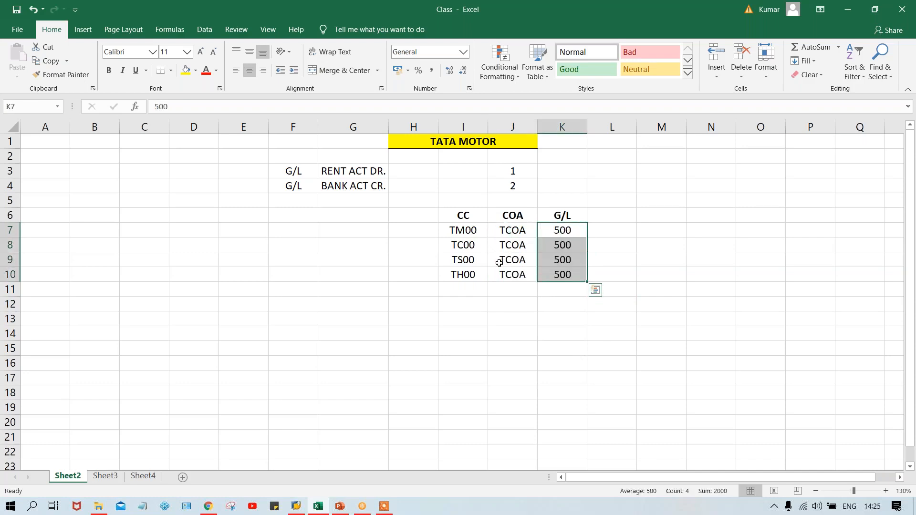
# - Examine how the company codes in rows 7 to 10 relate to their chart of accounts and G/L entries
pyautogui.click(457, 265)
pyautogui.click(473, 275)
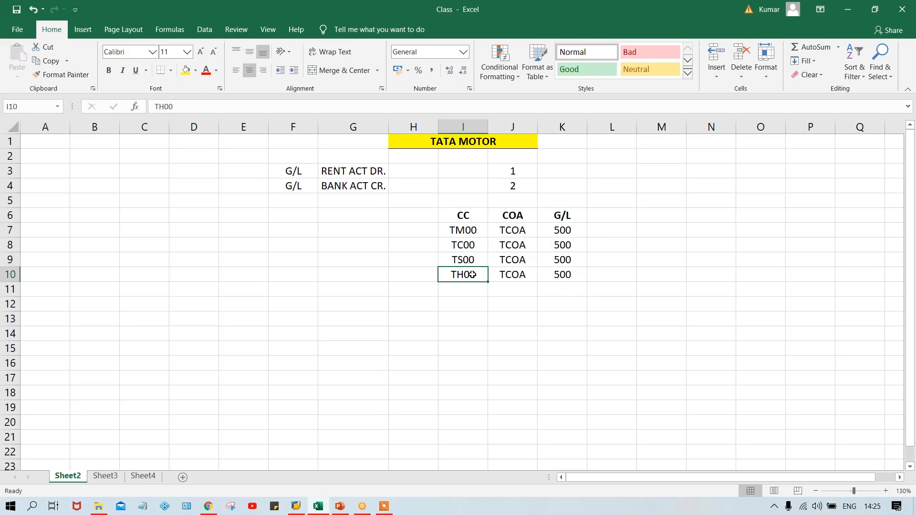
pyautogui.click(570, 232)
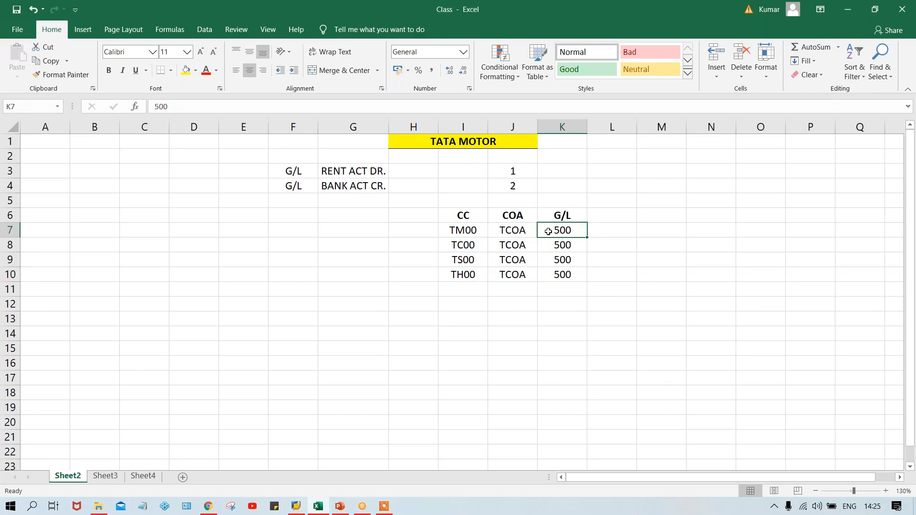
pyautogui.click(517, 232)
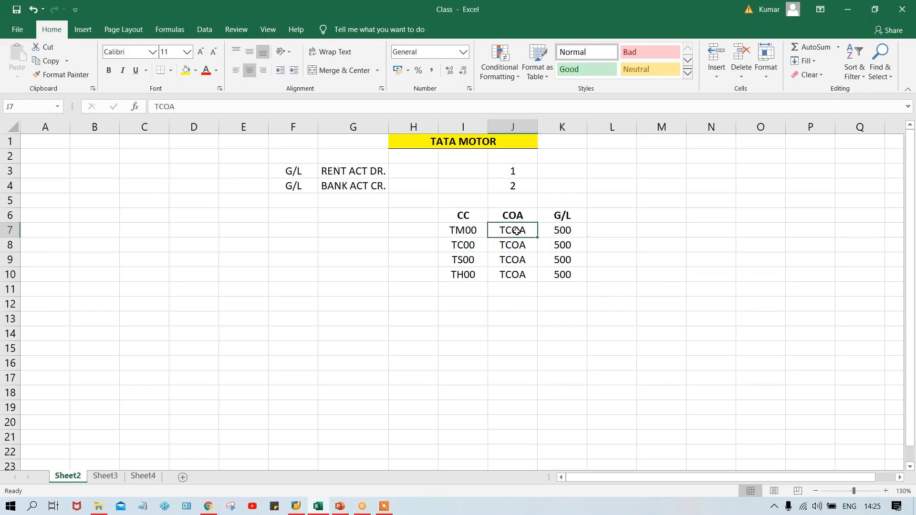
pyautogui.click(454, 229)
pyautogui.click(571, 229)
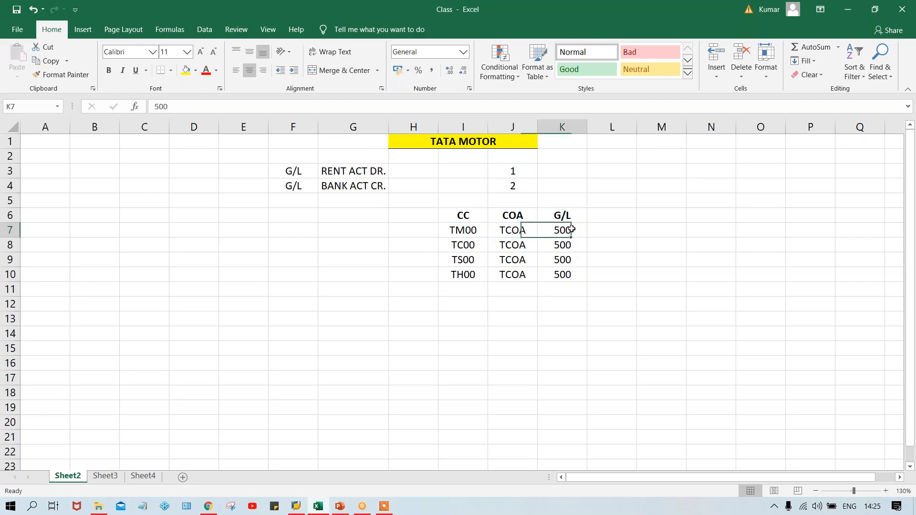
pyautogui.click(467, 246)
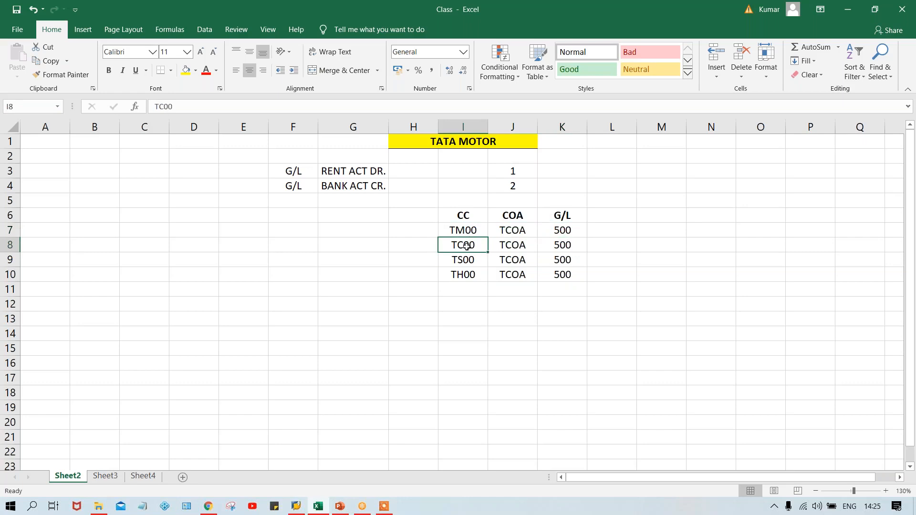
pyautogui.click(466, 260)
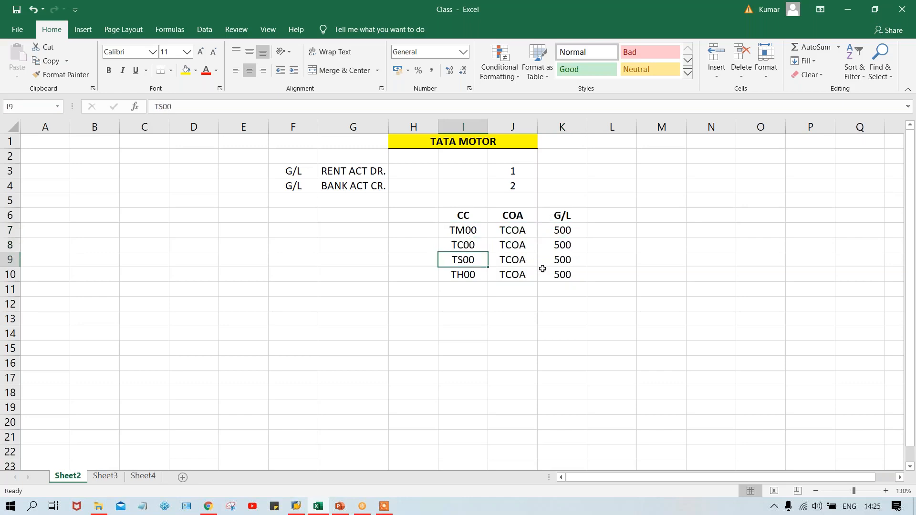
pyautogui.click(571, 273)
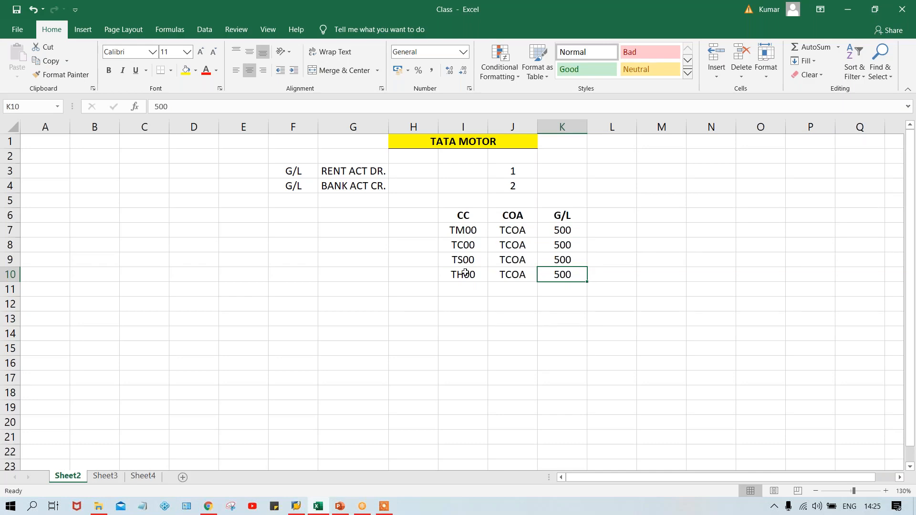
pyautogui.click(513, 234)
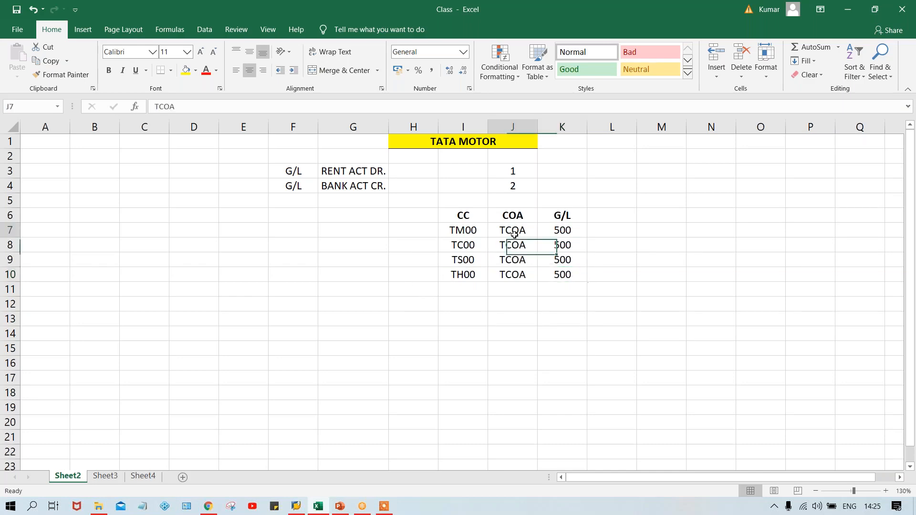
pyautogui.click(567, 234)
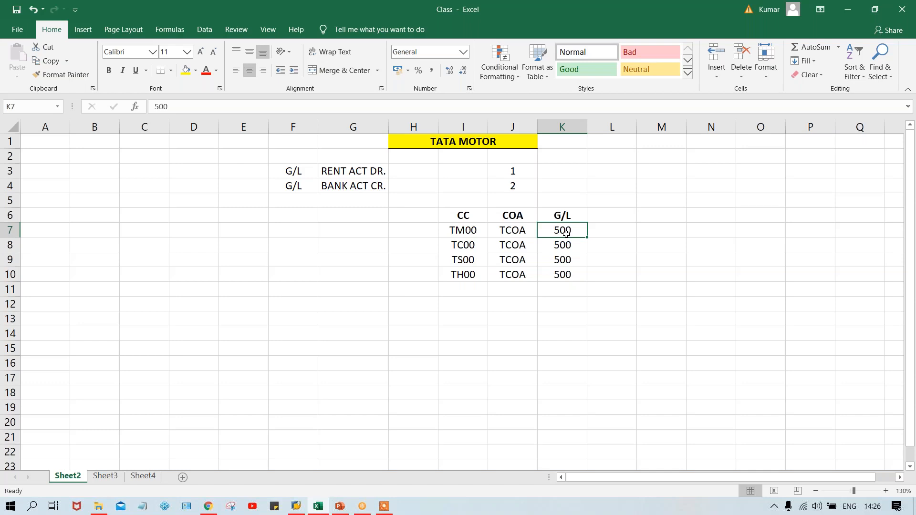
pyautogui.click(511, 228)
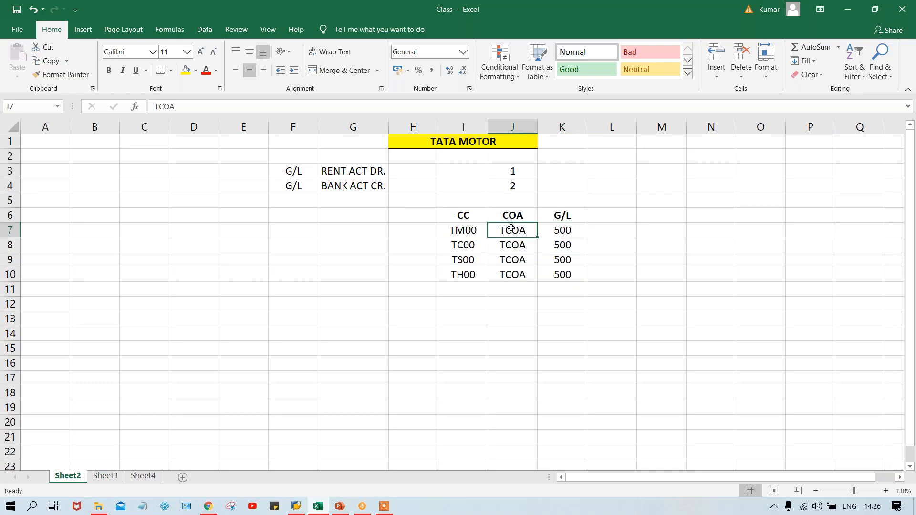
pyautogui.click(470, 232)
pyautogui.click(515, 249)
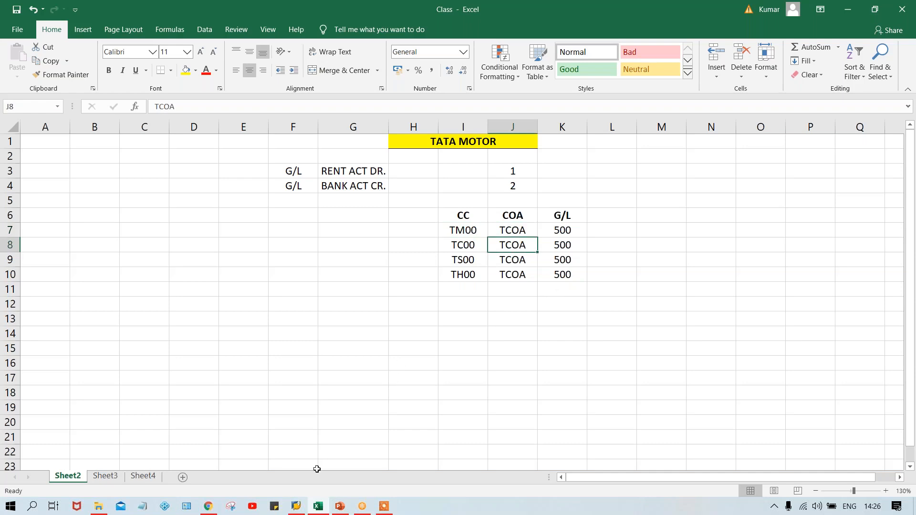
# - Switch to SAP Logon, bring up the IDES ECC 6.0 logon screen and reposition its window
pyautogui.moveTo(297, 508)
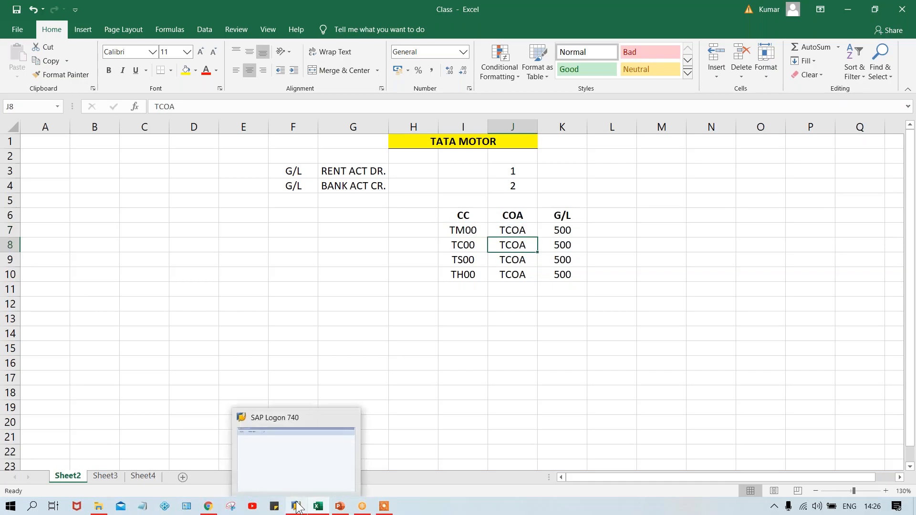
pyautogui.click(302, 470)
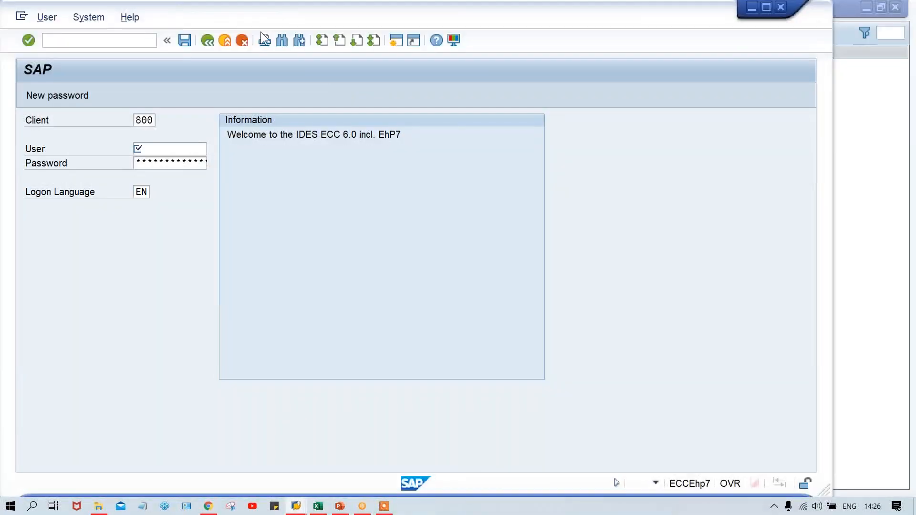
pyautogui.moveTo(261, 16); pyautogui.dragTo(341, 16)
# - Try to log on to SAP with a saved user name and the account password, and close the logon window
pyautogui.click(232, 150)
pyautogui.click(231, 150)
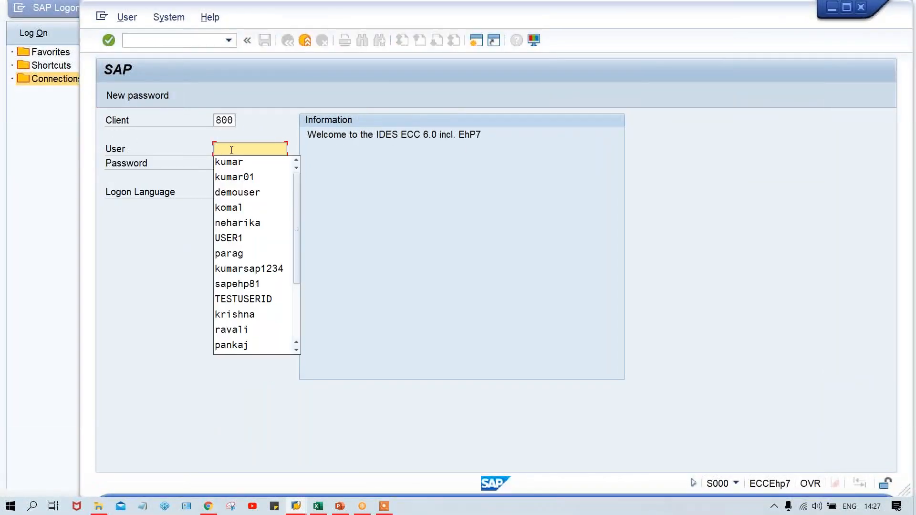
pyautogui.press('Down')
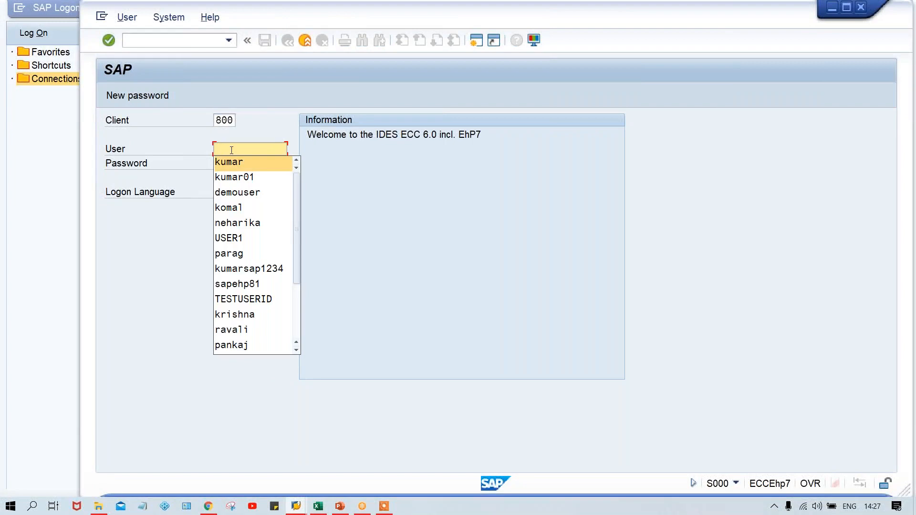
pyautogui.press('Return')
pyautogui.press('Tab')
pyautogui.press('capslock')
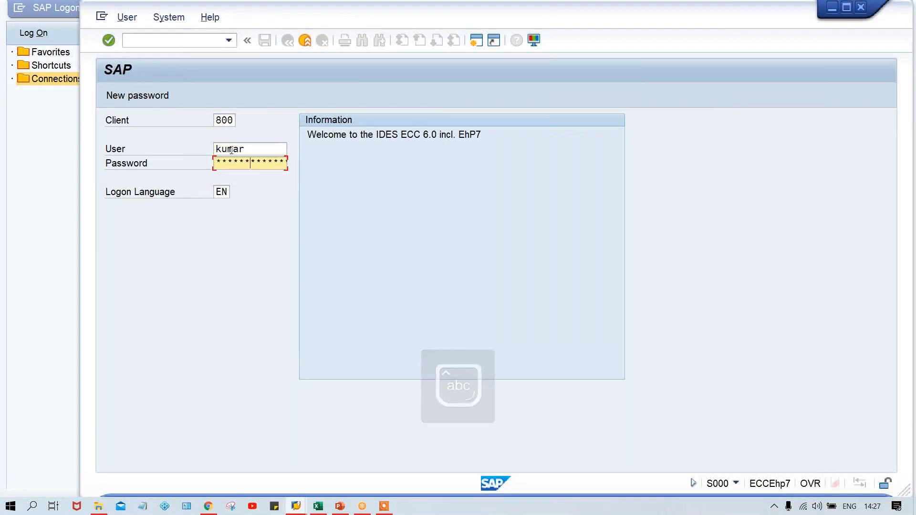
pyautogui.press('Return')
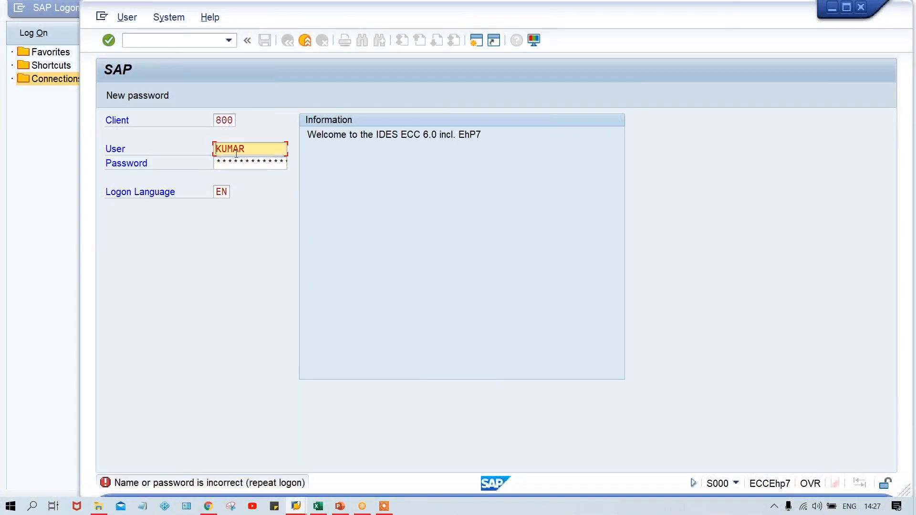
pyautogui.click(861, 7)
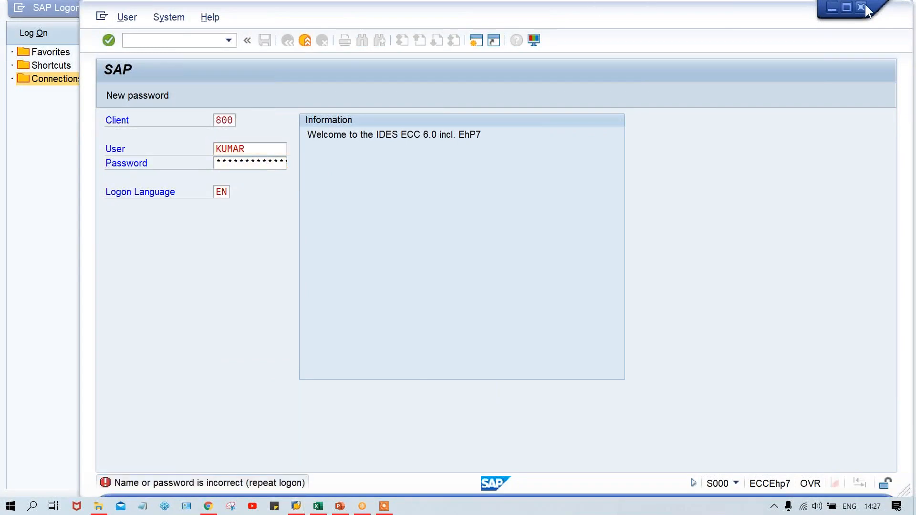
# - Reopen the IDES ECC 6.0 logon screen and log on to client 800 with the saved user name and the account password
pyautogui.click(353, 79)
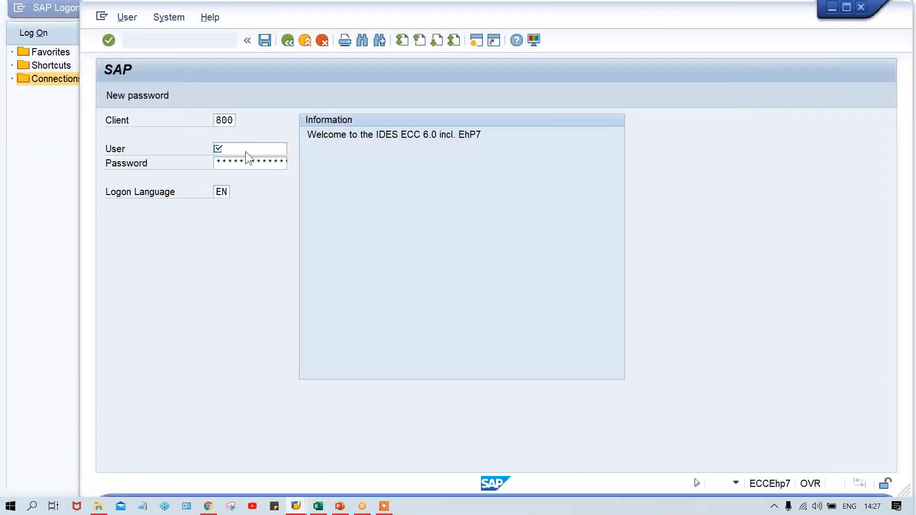
pyautogui.click(239, 146)
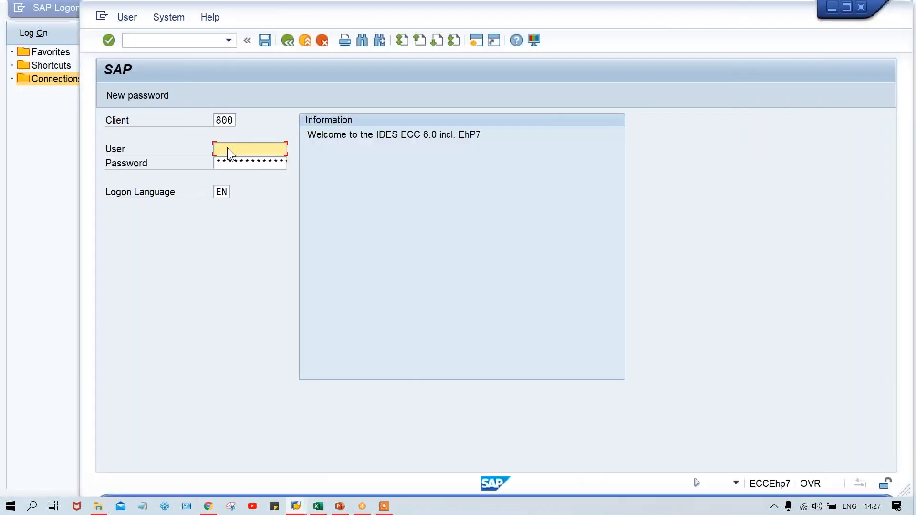
pyautogui.press('Down')
pyautogui.press('Down')
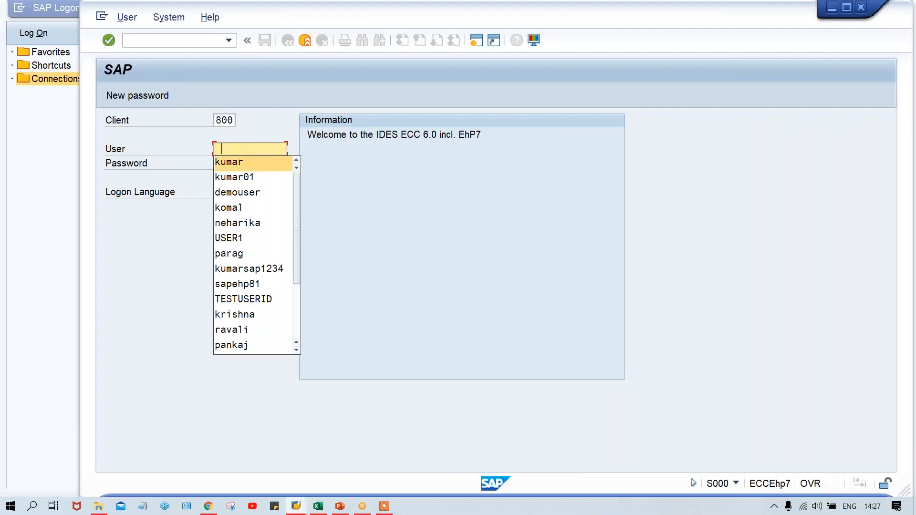
pyautogui.press('Return')
pyautogui.press('Tab')
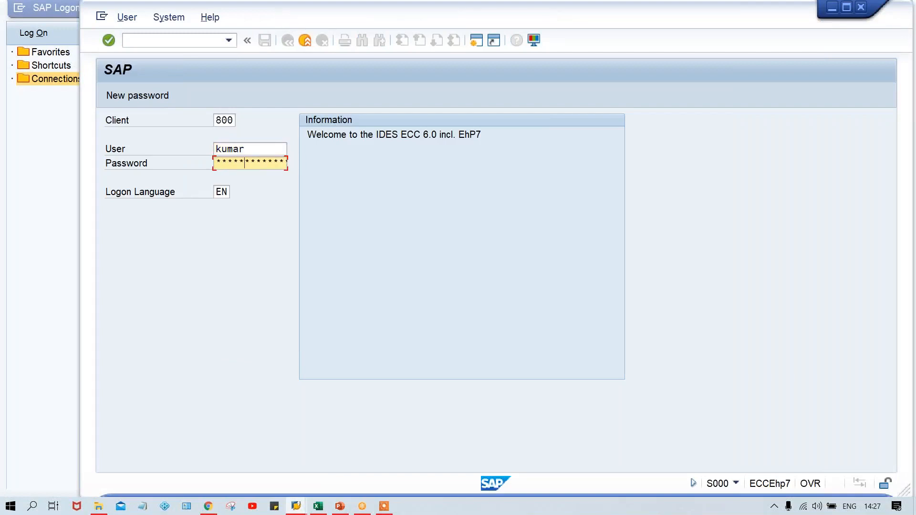
pyautogui.press('Return')
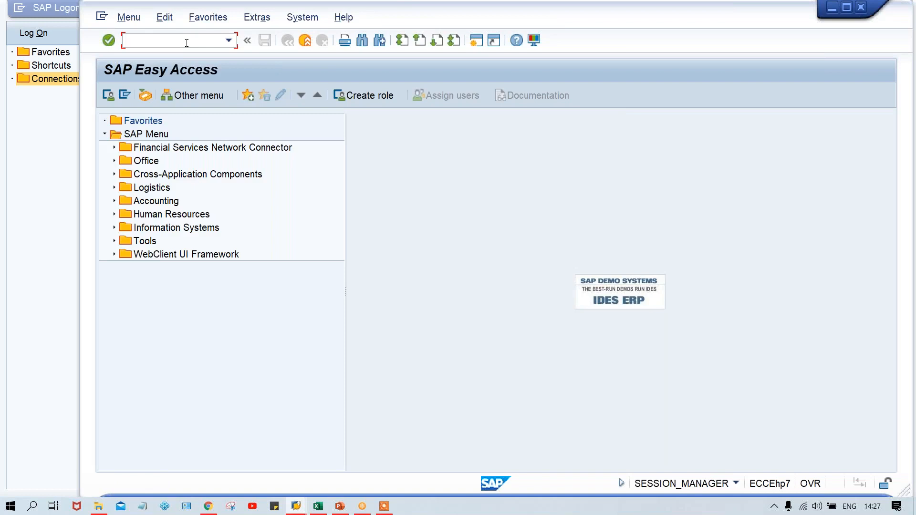
# - Switch to the Excel workbook and list O COA, C COA and G COA in cells I12 to I14
pyautogui.press('capslock')
pyautogui.click(318, 509)
pyautogui.click(464, 308)
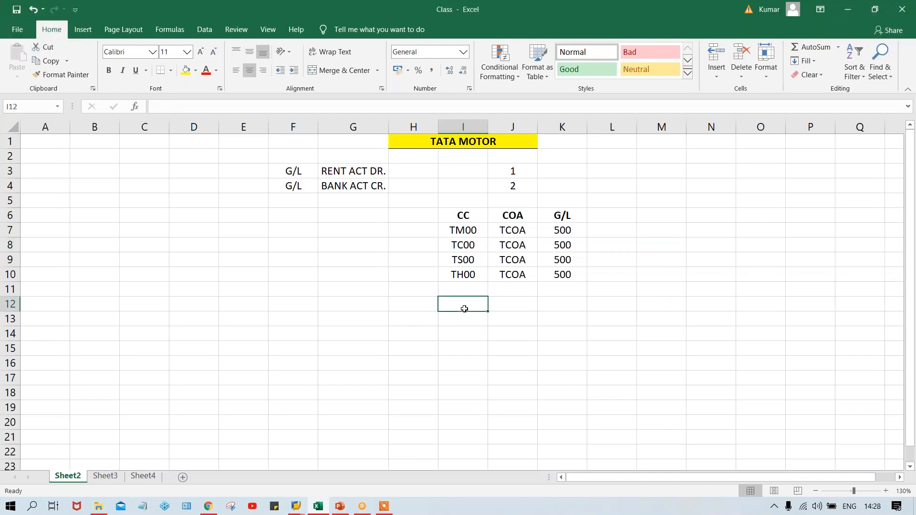
pyautogui.write('O C')
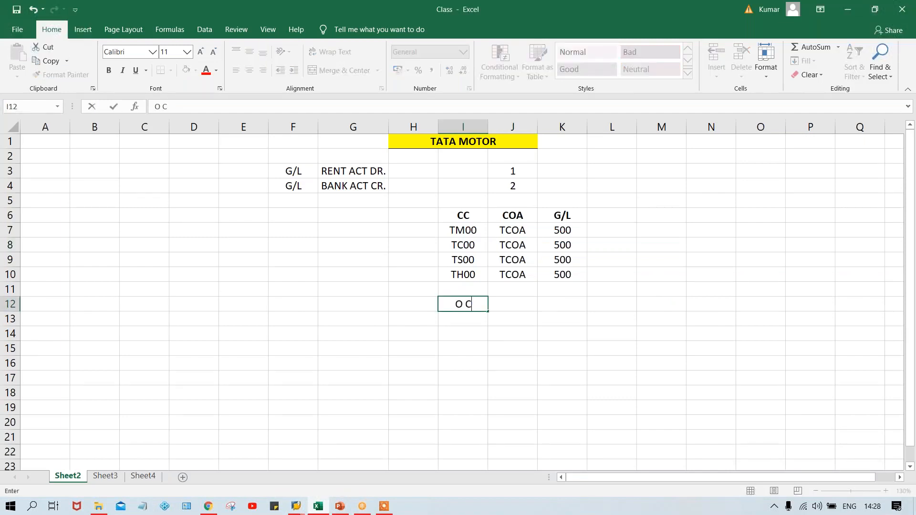
pyautogui.write('OA')
pyautogui.press('Return')
pyautogui.write('C CO')
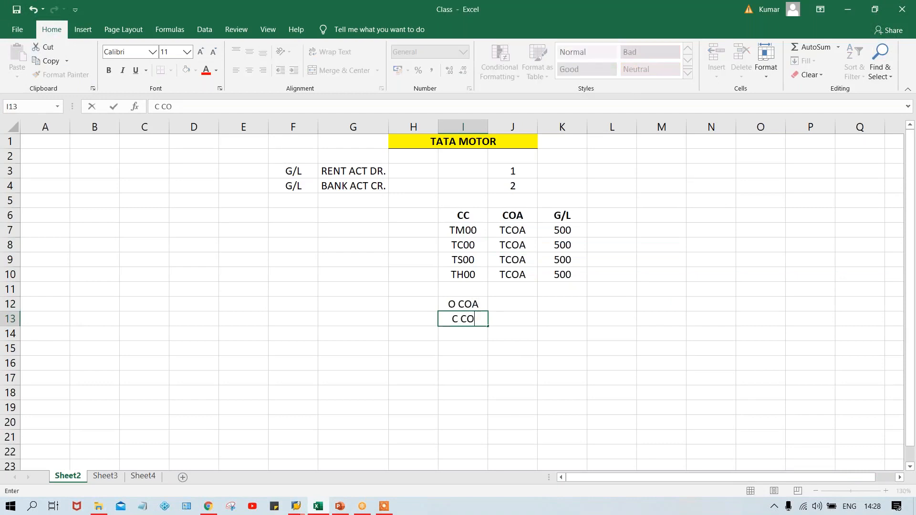
pyautogui.write('A')
pyautogui.press('Return')
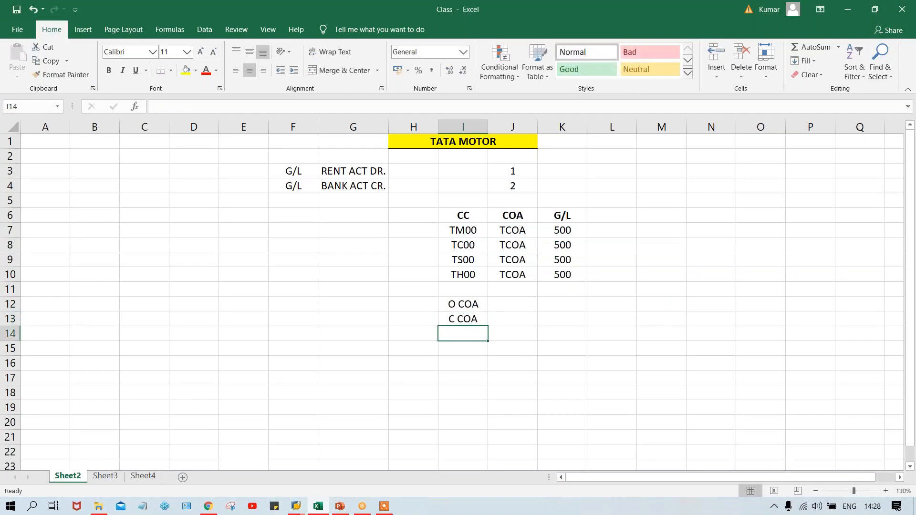
pyautogui.write('G C')
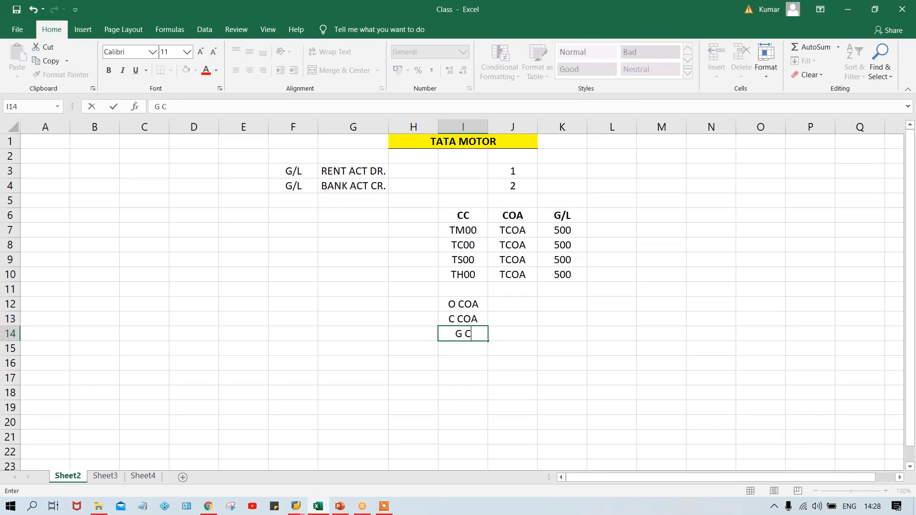
pyautogui.write('OA')
pyautogui.press('Return')
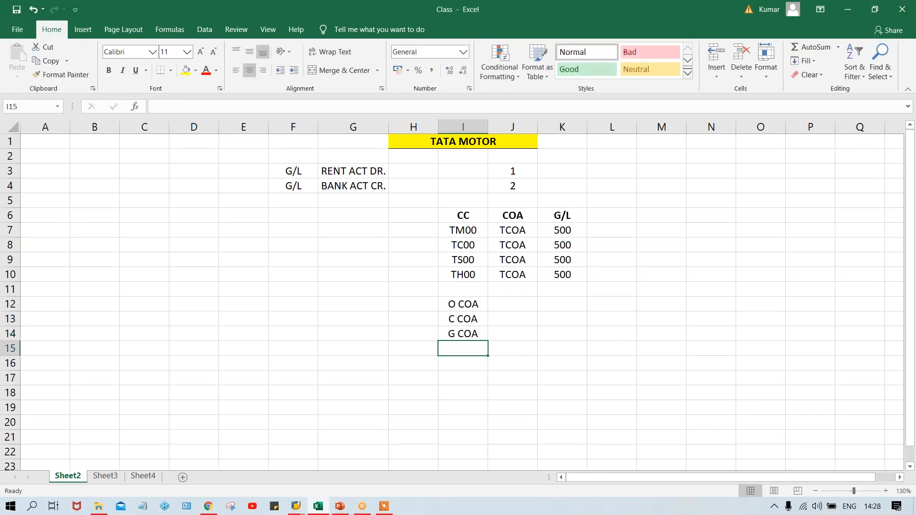
# - Replace the COA entries in J7 to J10 with A, B, C and D for the four company codes
pyautogui.click(512, 318)
pyautogui.click(514, 301)
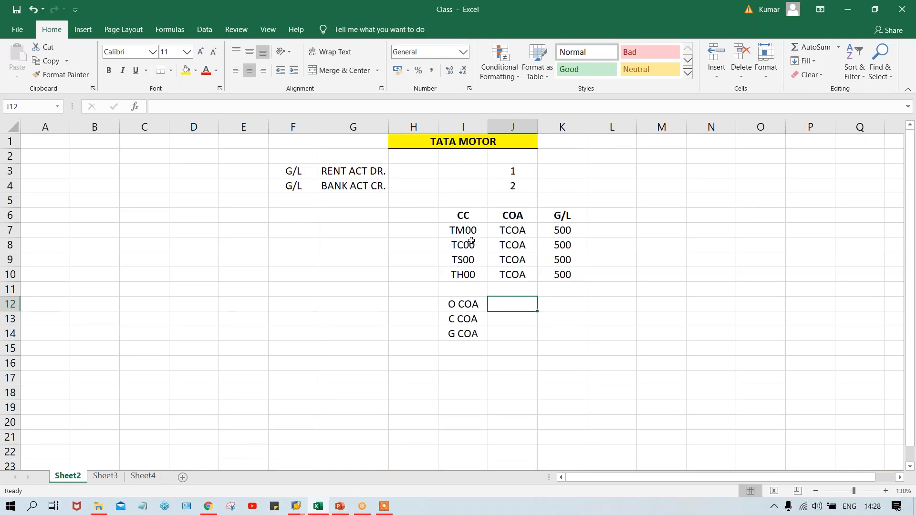
pyautogui.moveTo(458, 232); pyautogui.dragTo(464, 275)
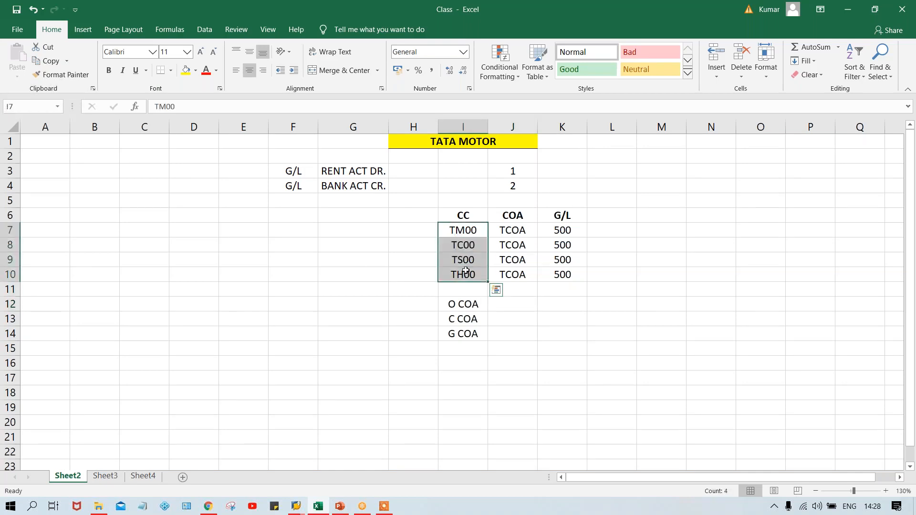
pyautogui.click(512, 230)
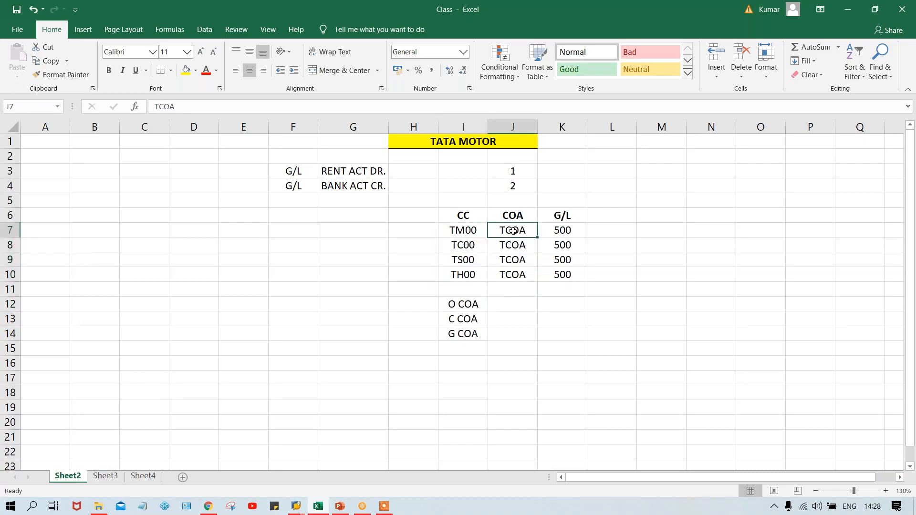
pyautogui.write('A')
pyautogui.press('Return')
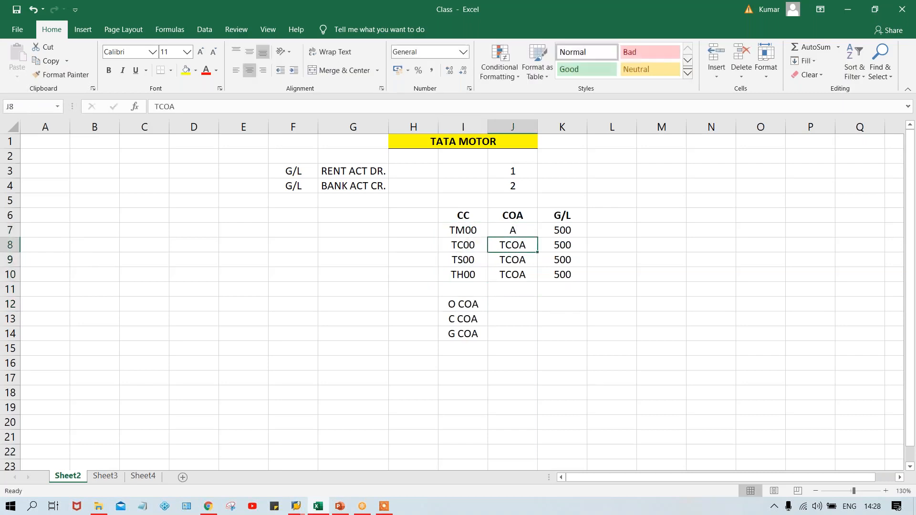
pyautogui.write('B')
pyautogui.press('Return')
pyautogui.write('C')
pyautogui.press('Return')
pyautogui.write('D')
pyautogui.press('Return')
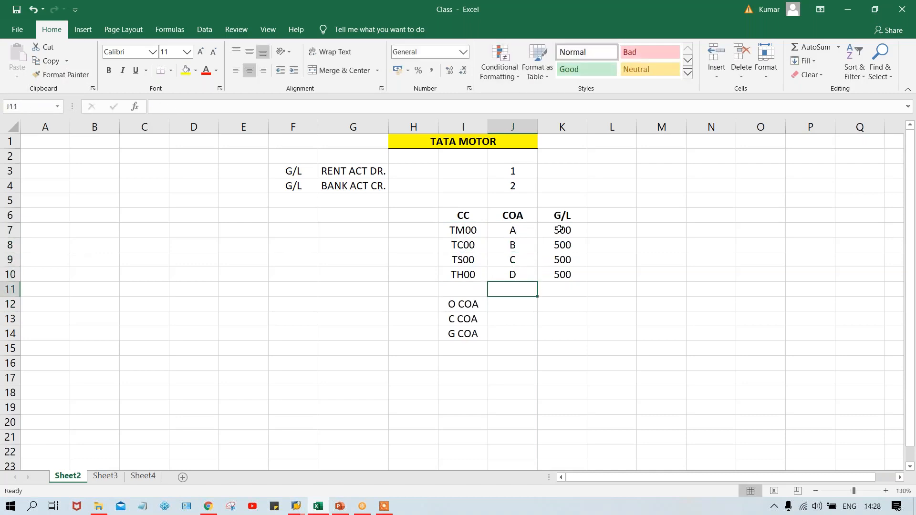
# - Examine how each company code in rows 7 to 10 relates to its own chart of accounts and the G/L values
pyautogui.click(561, 229)
pyautogui.click(514, 229)
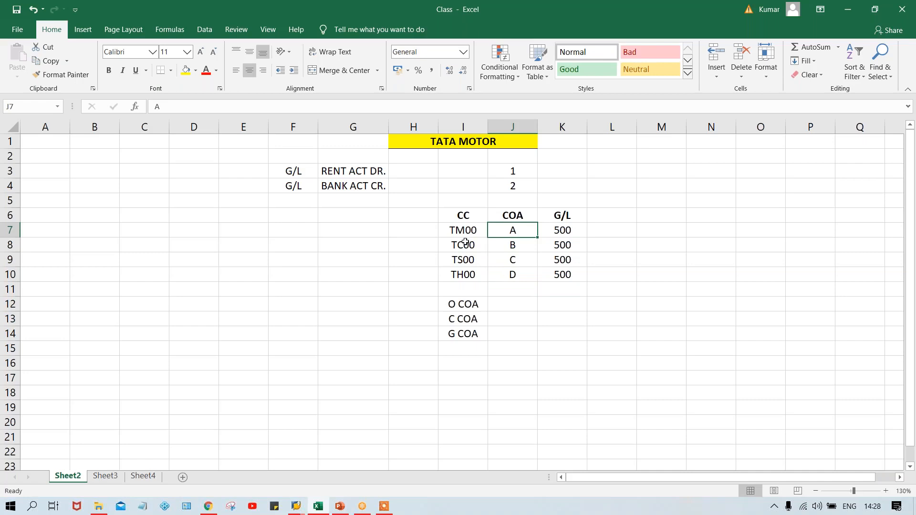
pyautogui.moveTo(505, 231); pyautogui.dragTo(509, 271)
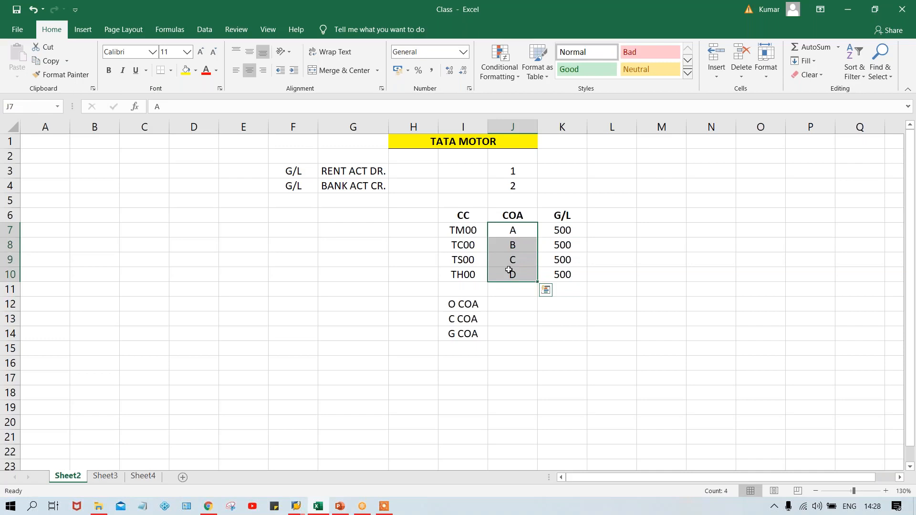
pyautogui.click(461, 233)
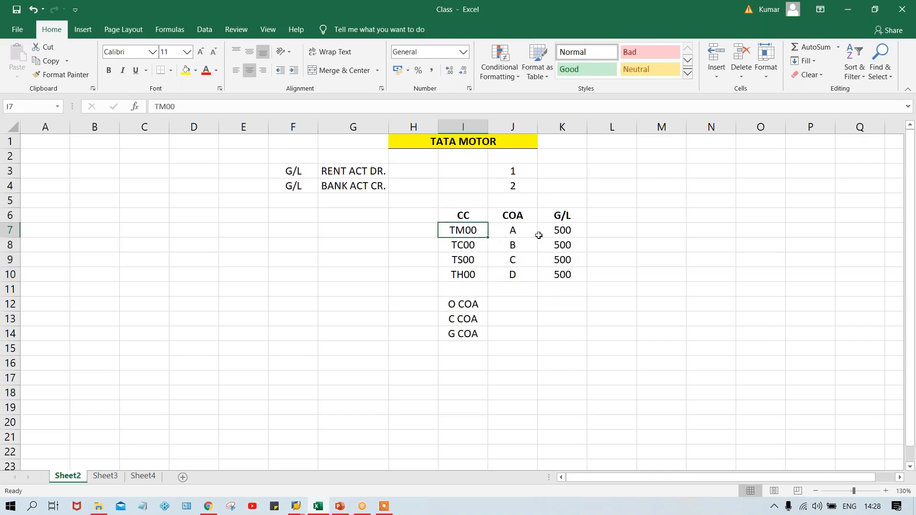
pyautogui.click(602, 228)
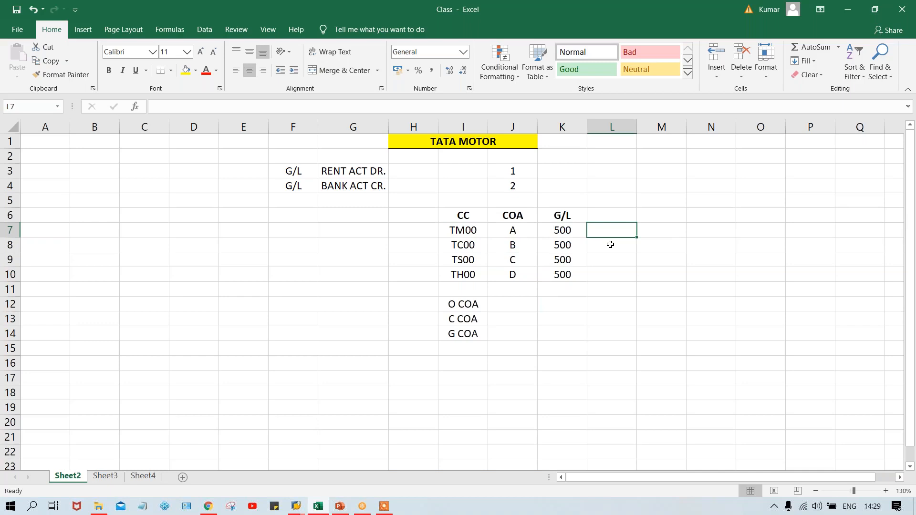
pyautogui.moveTo(509, 231); pyautogui.dragTo(511, 282)
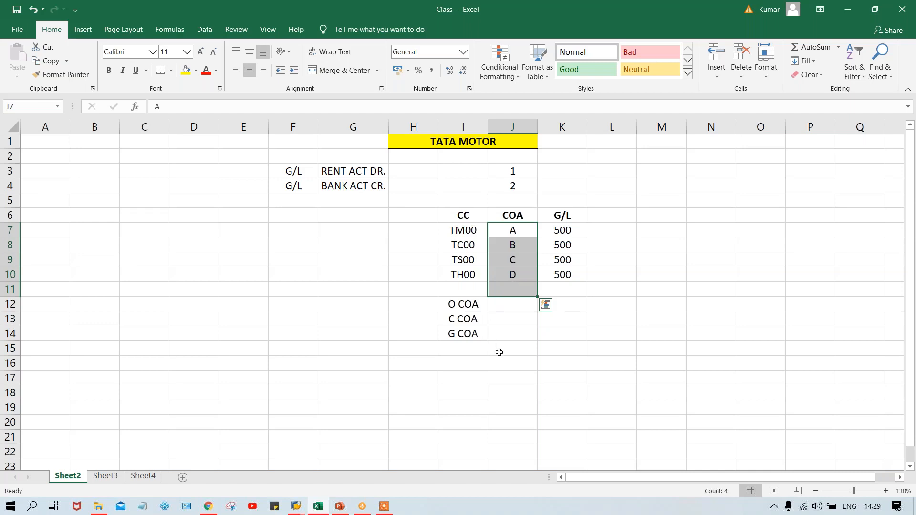
pyautogui.click(498, 350)
pyautogui.click(468, 230)
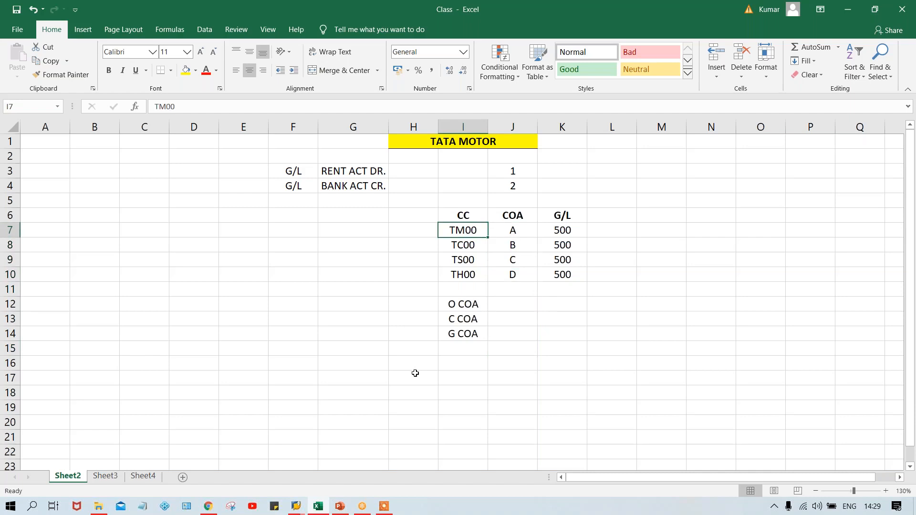
# - Switch to the SAP Easy Access session and run transaction OB13 to bring up the list of all charts of accounts
pyautogui.click(301, 509)
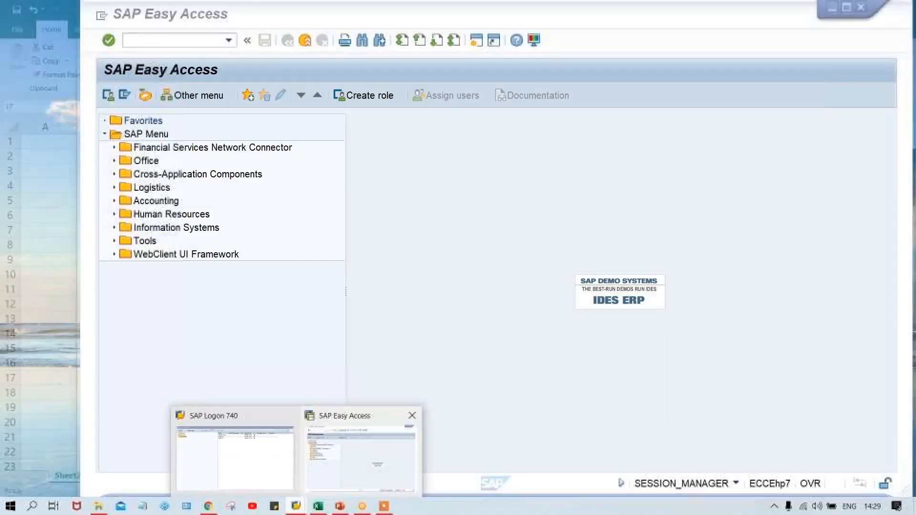
pyautogui.click(336, 471)
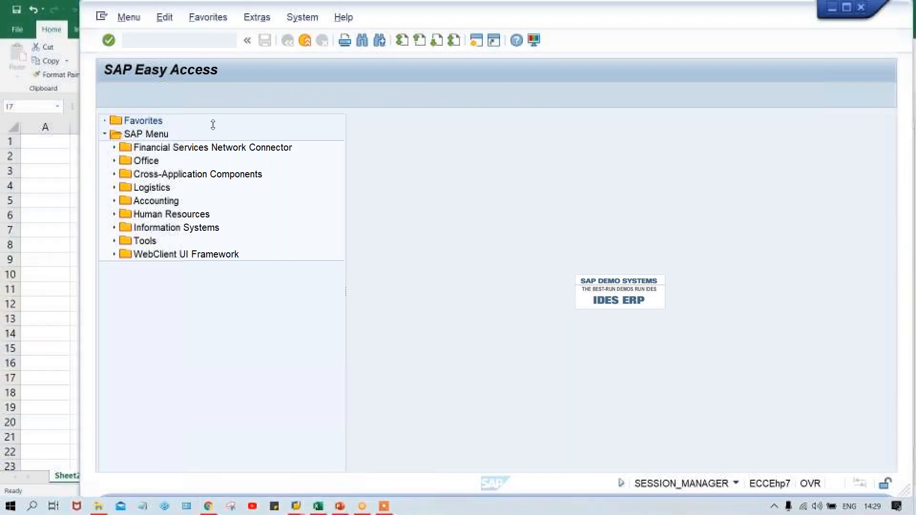
pyautogui.click(182, 42)
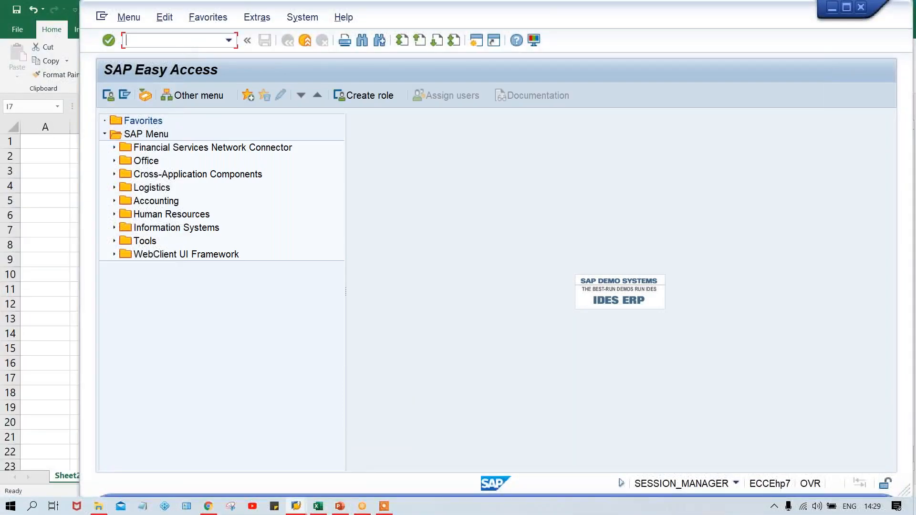
pyautogui.write('OB13')
pyautogui.press('Return')
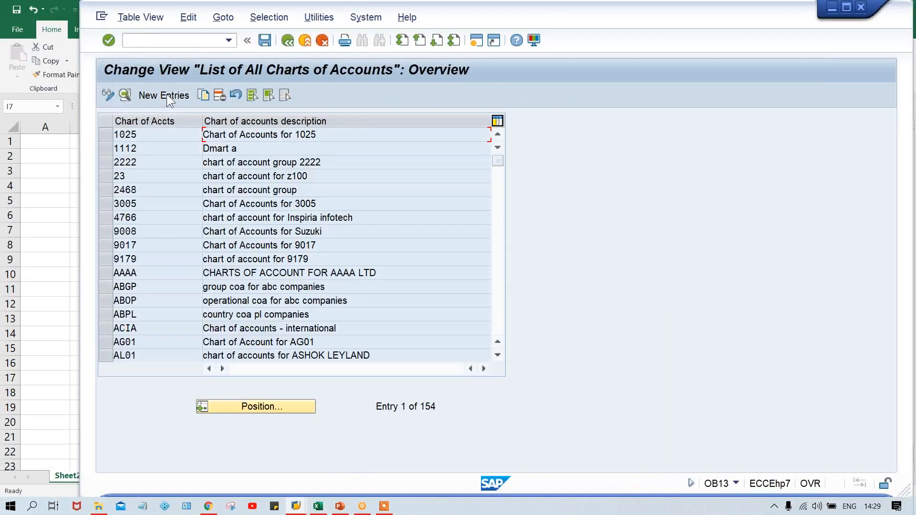
# - Begin a new chart of accounts entry TCOA with description TATA MOTOR COA and maintenance language English
pyautogui.click(167, 95)
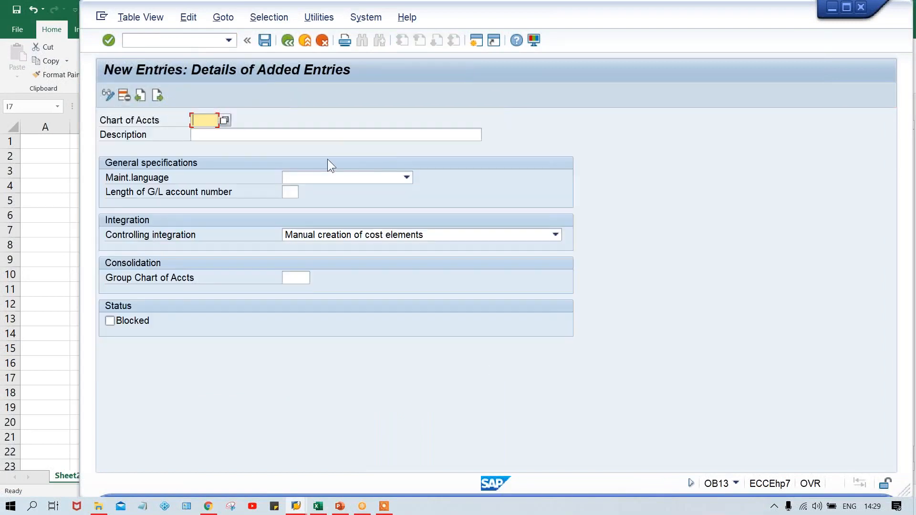
pyautogui.write('TCOA')
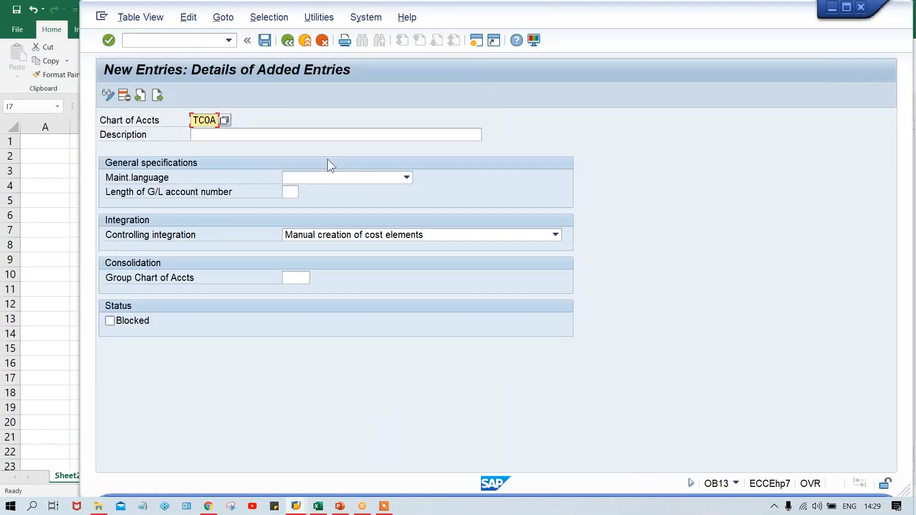
pyautogui.press('Tab')
pyautogui.write('T')
pyautogui.press('Down')
pyautogui.press('Return')
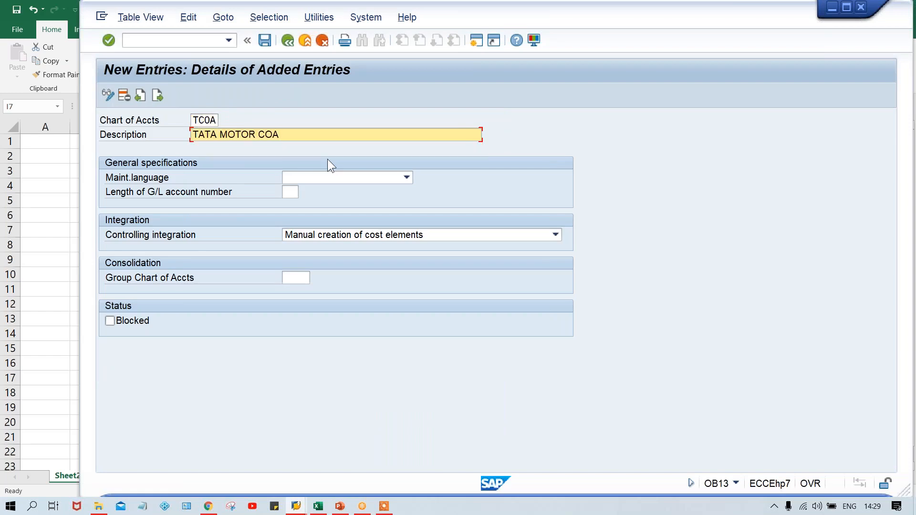
pyautogui.press('Tab')
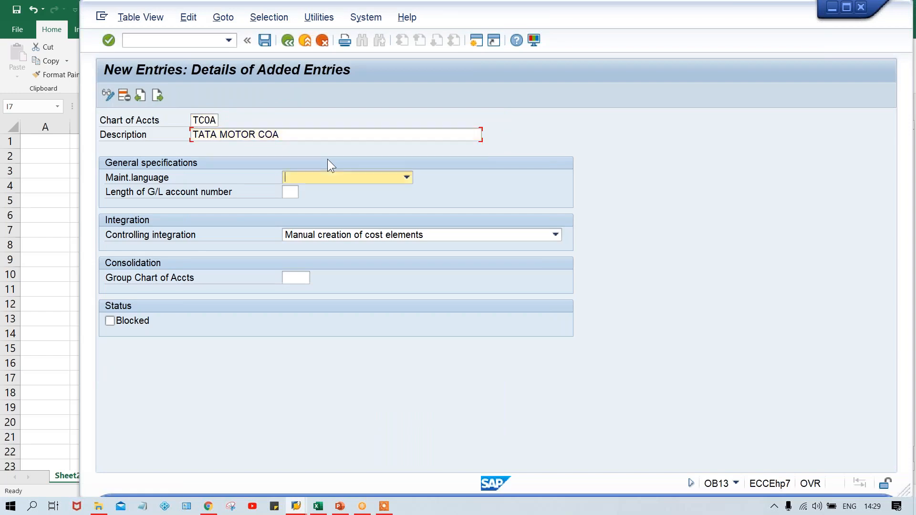
pyautogui.press('e')
pyautogui.press('Tab')
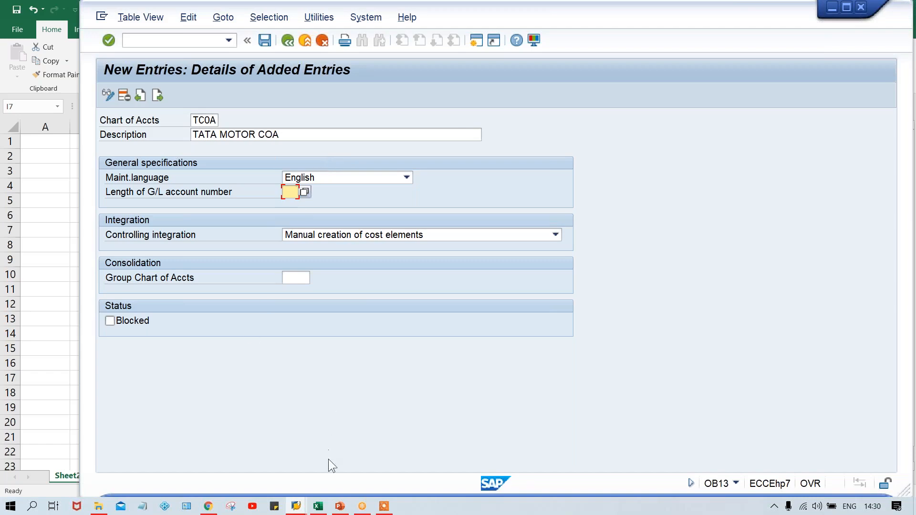
# - Switch back to Excel and enter the sample numbers 4000 in G9 and 4001 in G10
pyautogui.click(321, 507)
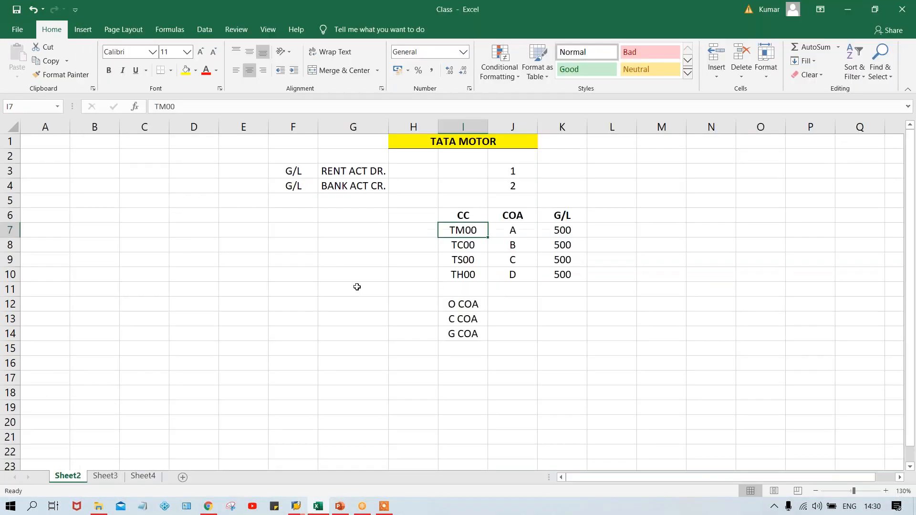
pyautogui.click(332, 264)
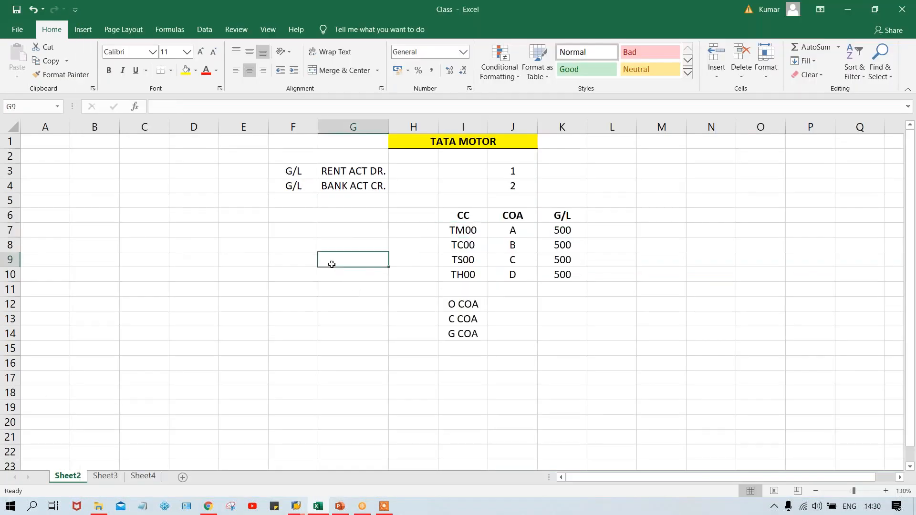
pyautogui.write('4000')
pyautogui.press('Return')
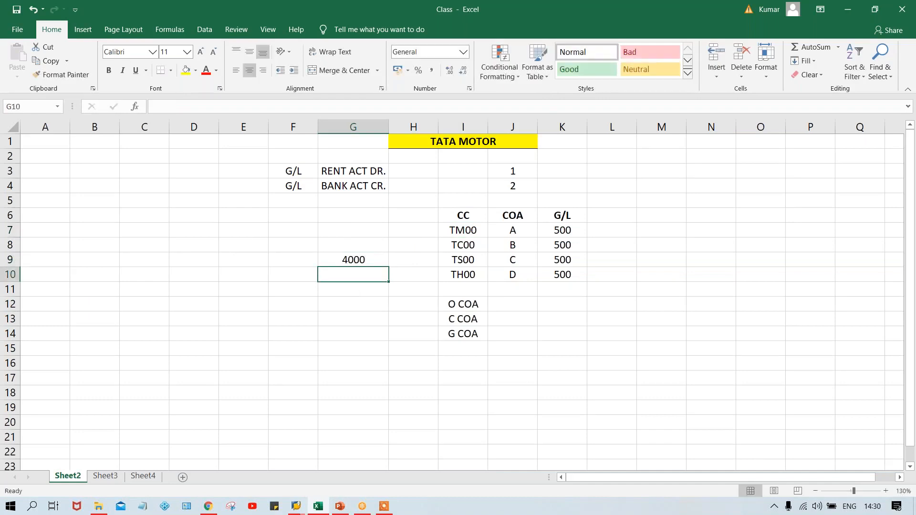
pyautogui.write('4001')
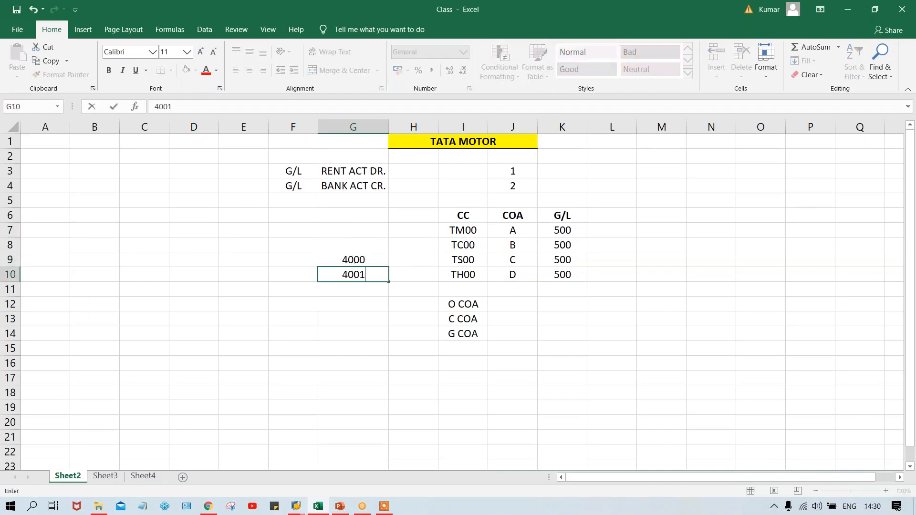
pyautogui.press('Return')
pyautogui.click(363, 263)
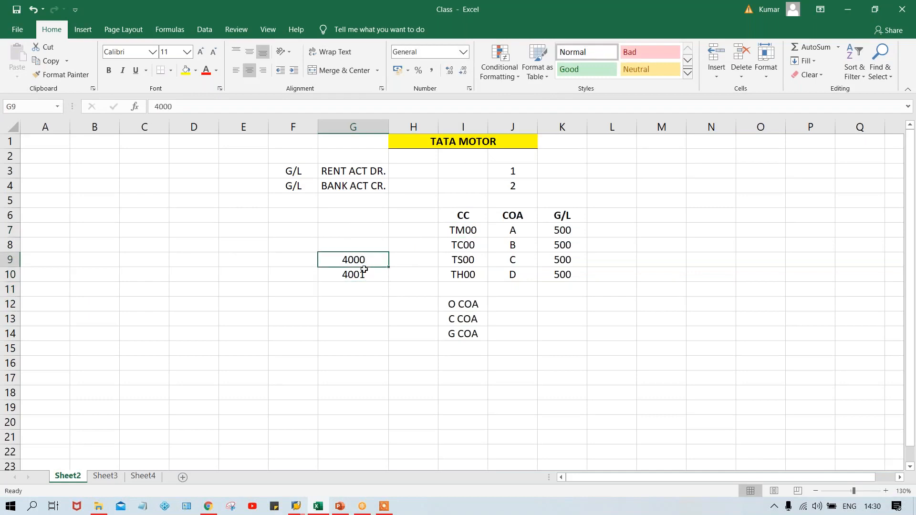
# - Enter the sample value 10 in cell F9, beside the number 4000
pyautogui.click(364, 277)
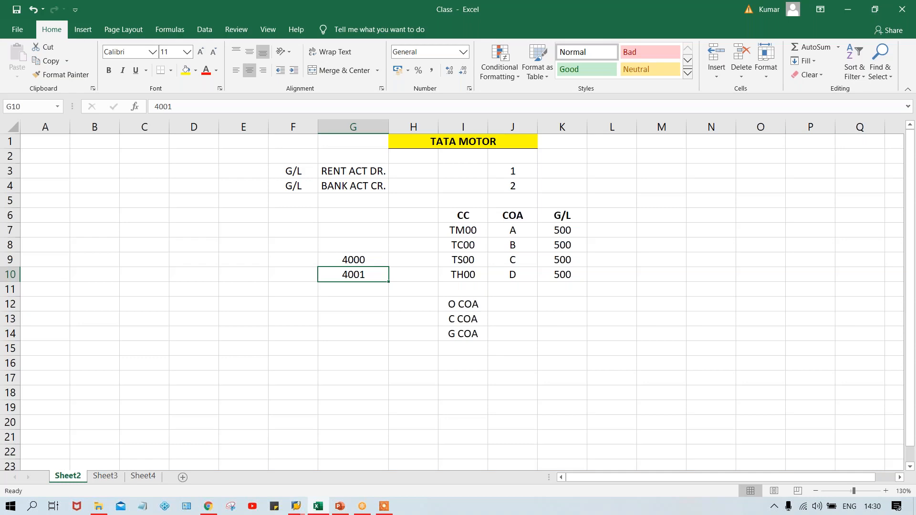
pyautogui.click(288, 260)
pyautogui.write('10')
pyautogui.press('Return')
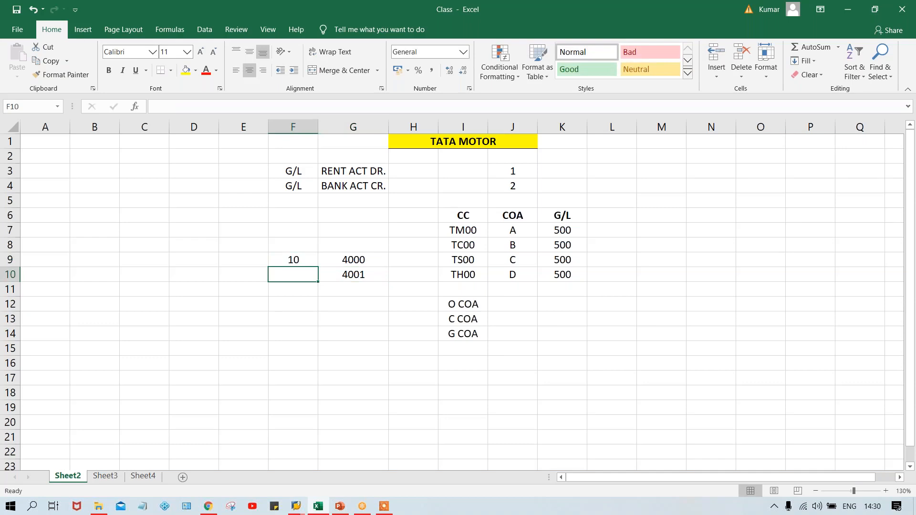
# - Switch to the SAP window and set the TCOA entry's length of G/L account number to 04
pyautogui.hotkey('alt', 'Tab')
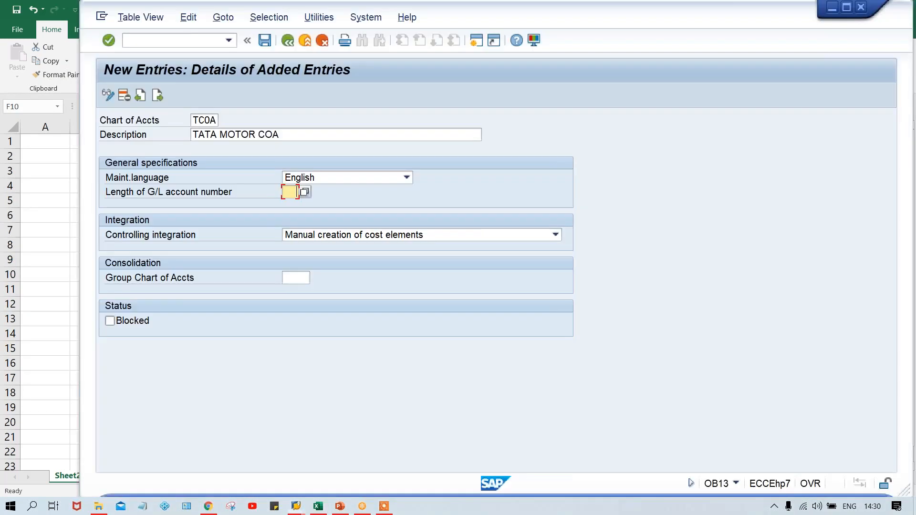
pyautogui.write('04')
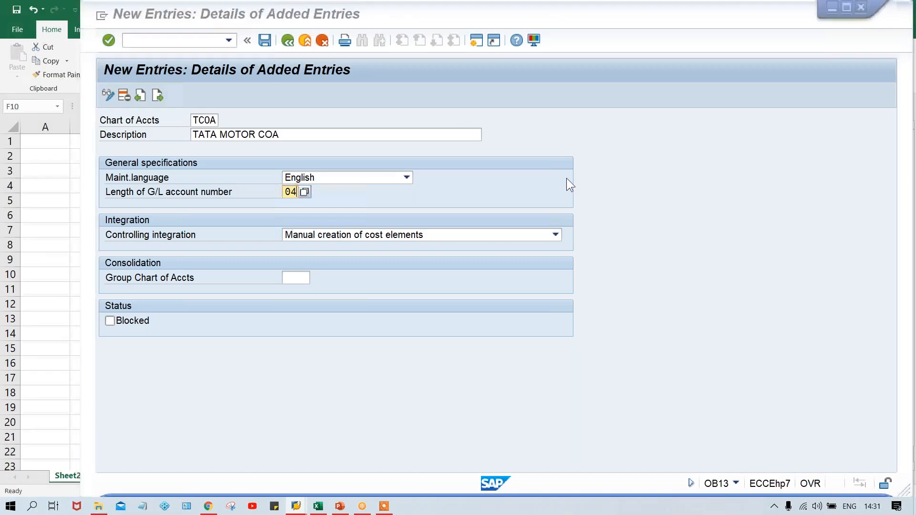
pyautogui.hotkey('alt', 'Tab')
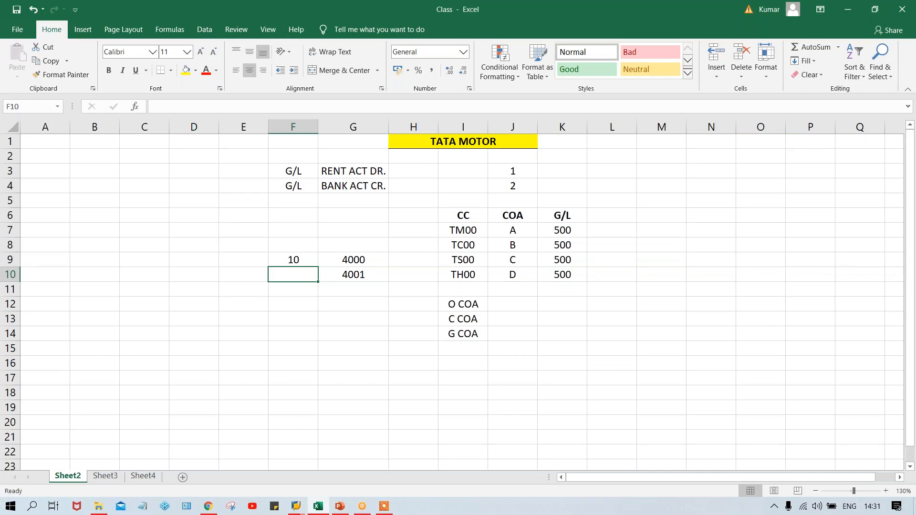
pyautogui.hotkey('alt', 'Tab')
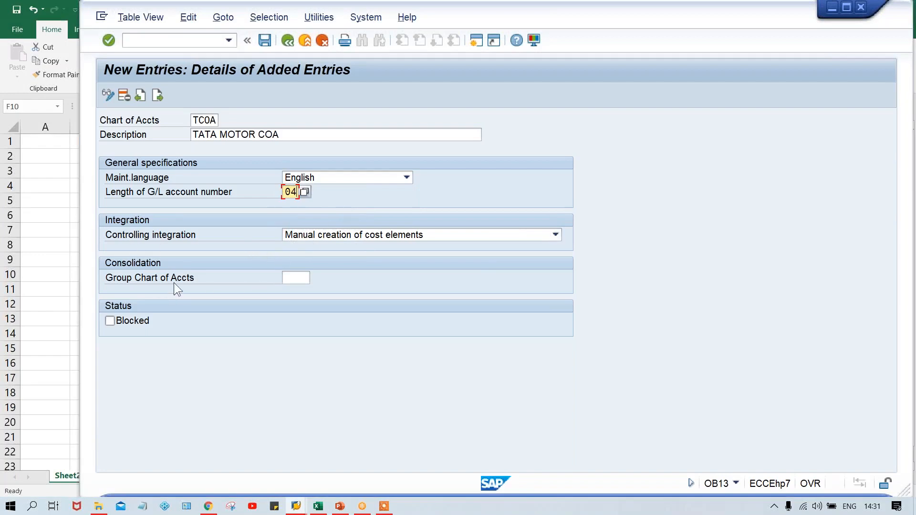
# - Leave the group chart of accounts blank and save the TCOA entry, accepting the customizing request
pyautogui.click(292, 279)
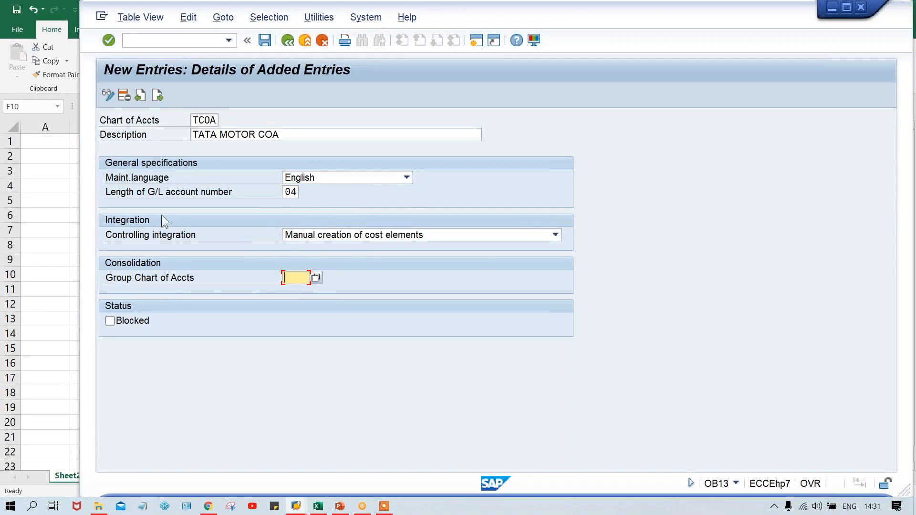
pyautogui.click(197, 121)
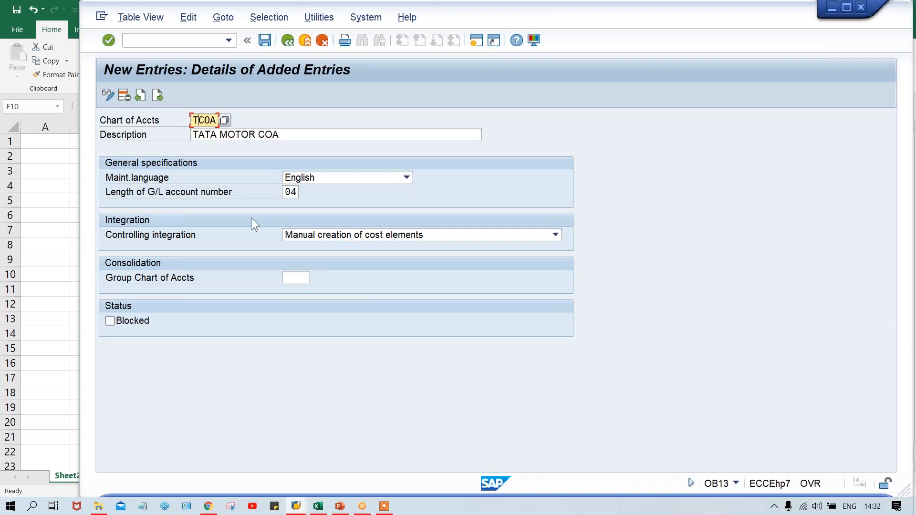
pyautogui.click(304, 277)
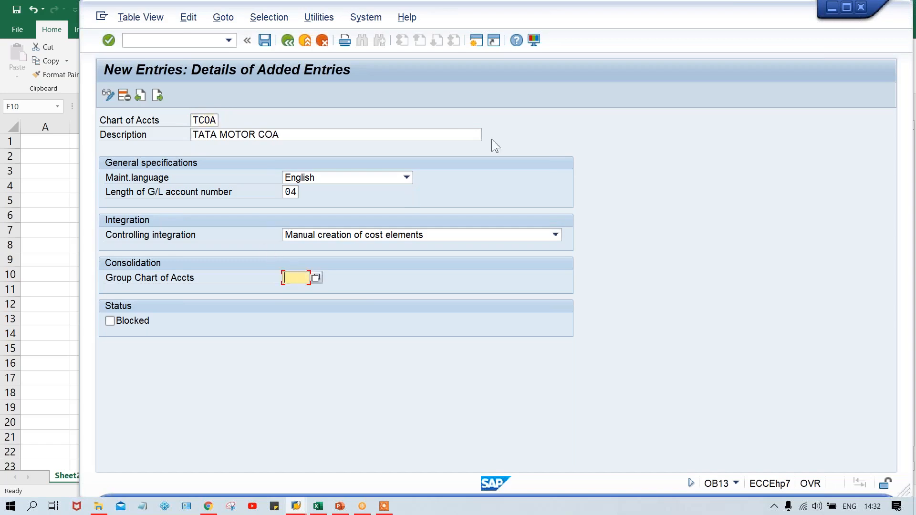
pyautogui.press('Return')
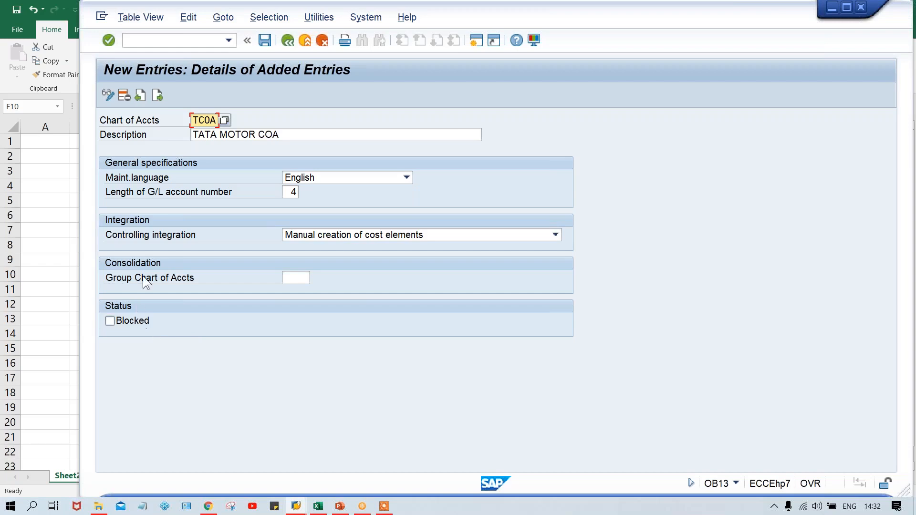
pyautogui.hotkey('ctrl', 's')
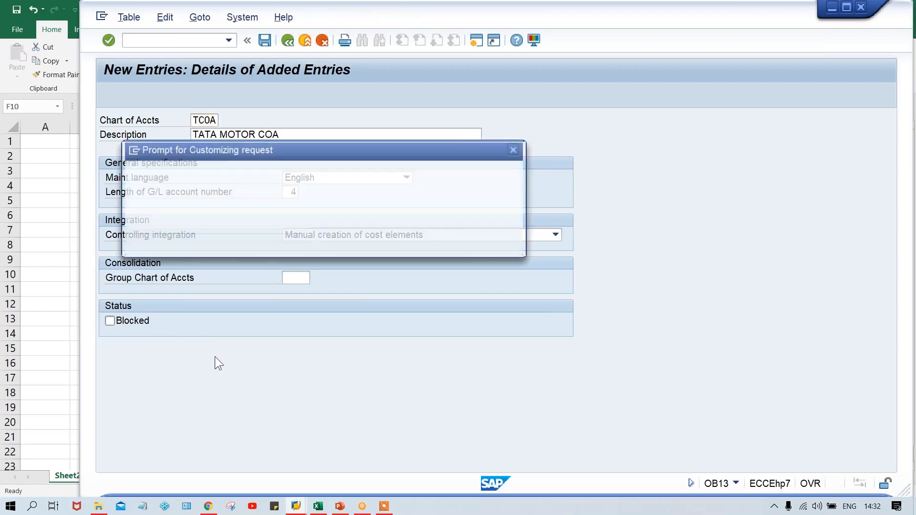
pyautogui.press('Return')
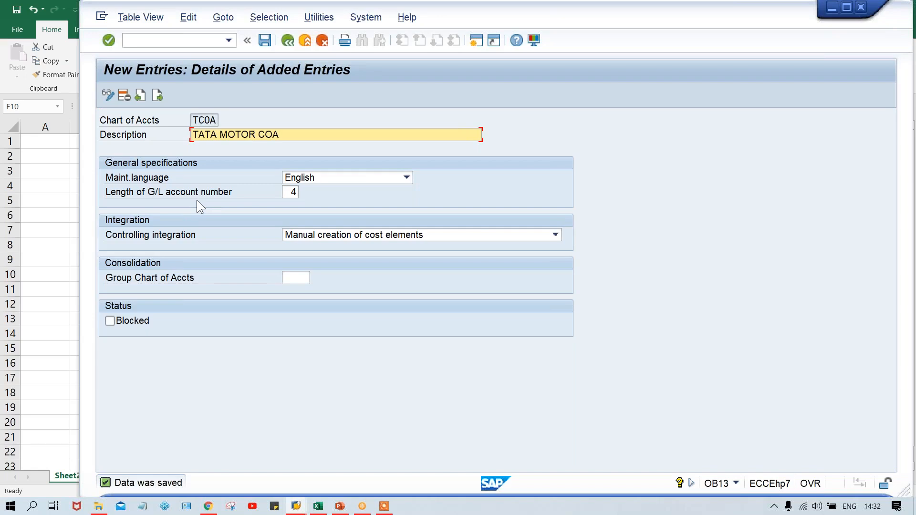
# - Run transaction OB62 to bring up the assignment of company codes to charts of accounts
pyautogui.click(161, 42)
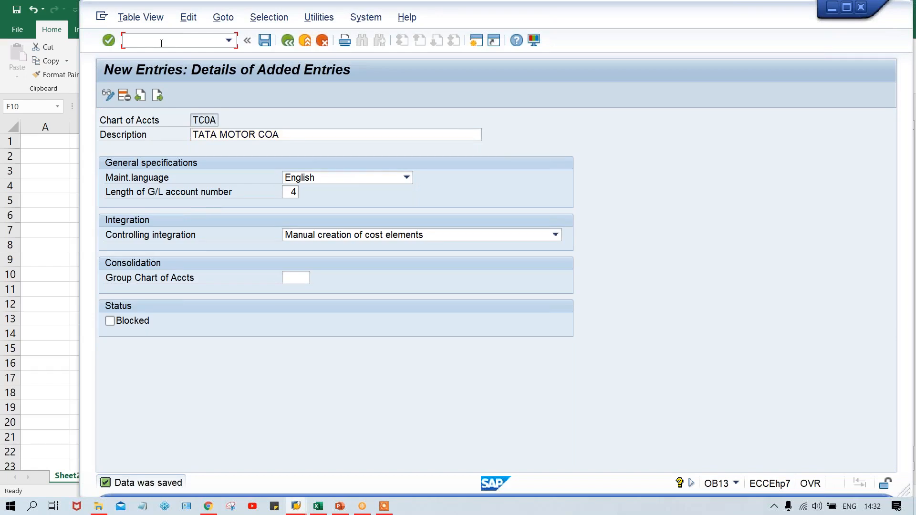
pyautogui.write('/NOB62')
pyautogui.press('Return')
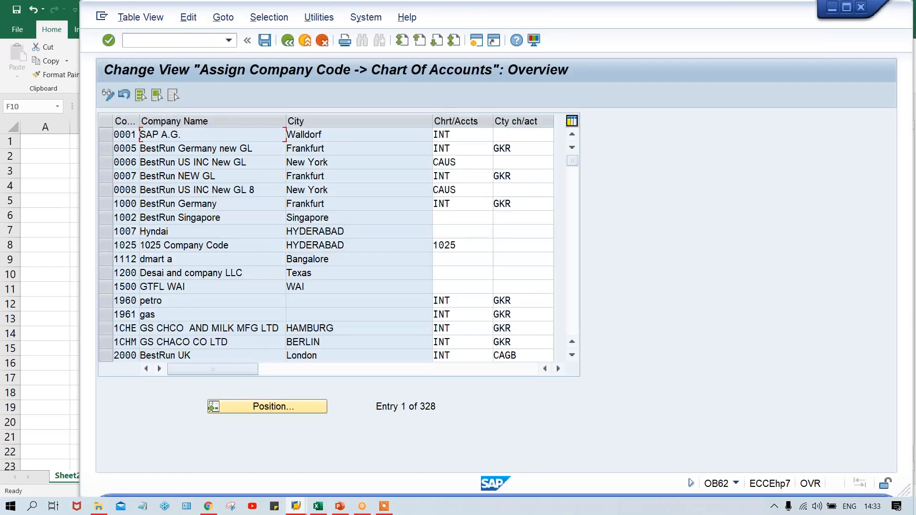
# - Position the company code list at entry TM00
pyautogui.click(280, 408)
pyautogui.write('T')
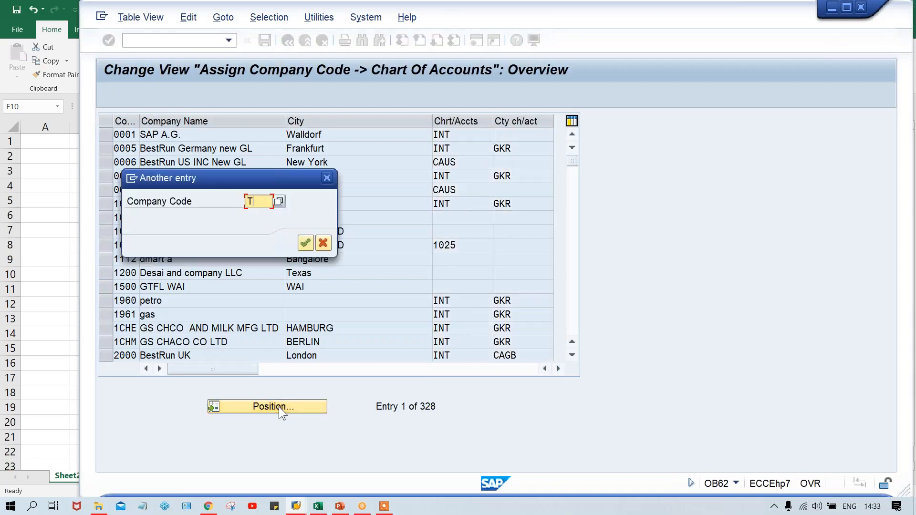
pyautogui.write('M00')
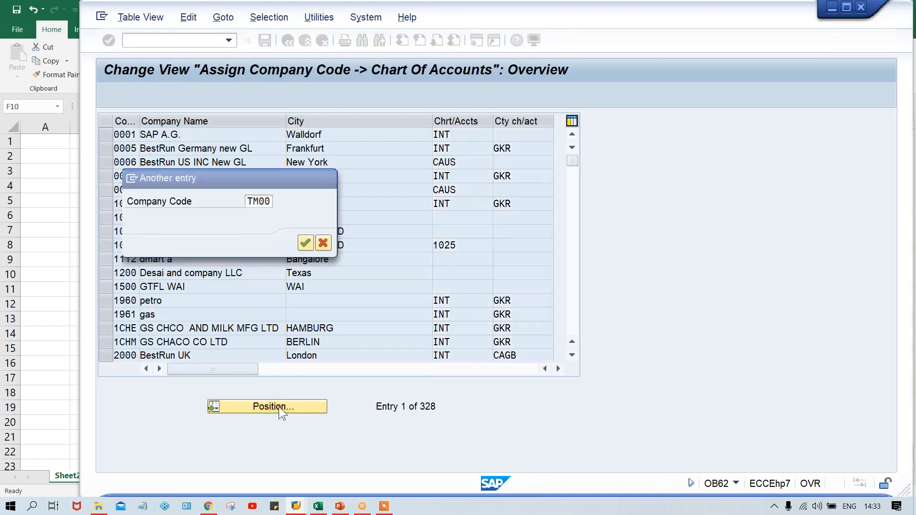
pyautogui.press('Return')
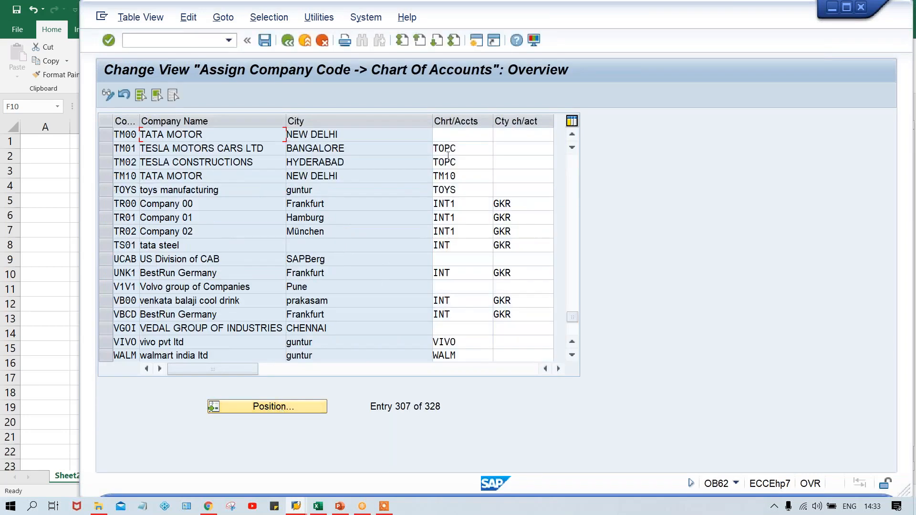
# - Assign chart of accounts TCOA to company code TM00, leaving the country chart blank, and save the assignment
pyautogui.click(446, 135)
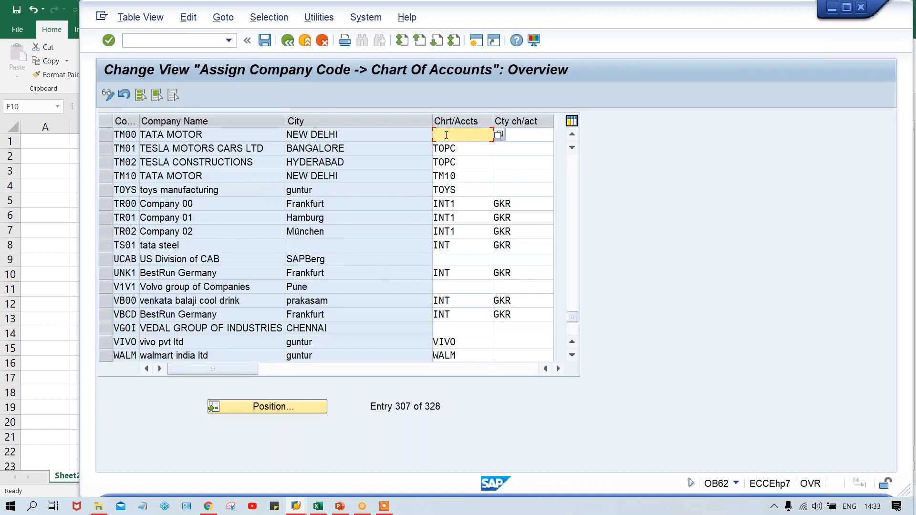
pyautogui.write('TCOA')
pyautogui.click(525, 135)
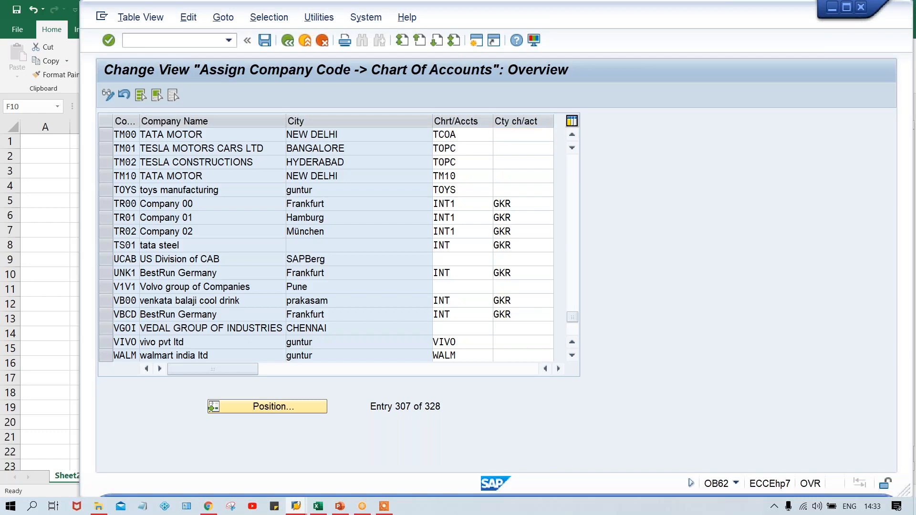
pyautogui.hotkey('ctrl', 's')
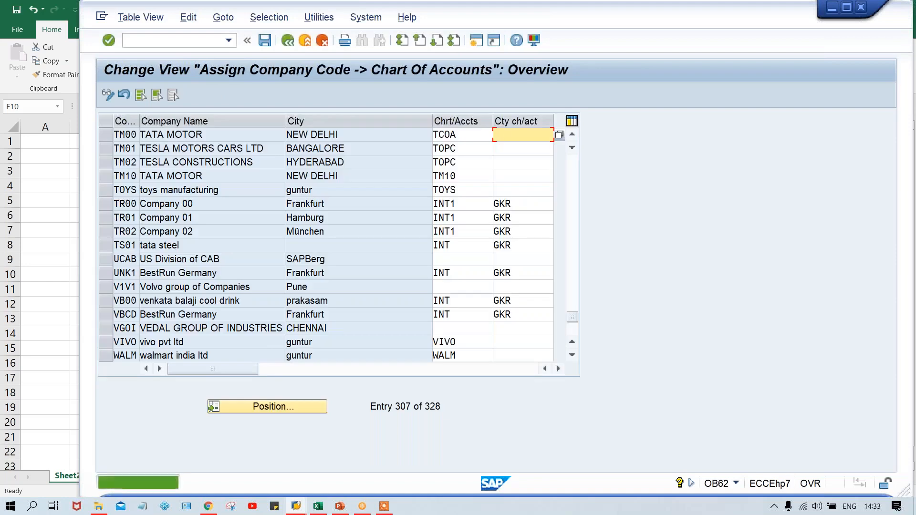
pyautogui.click(468, 134)
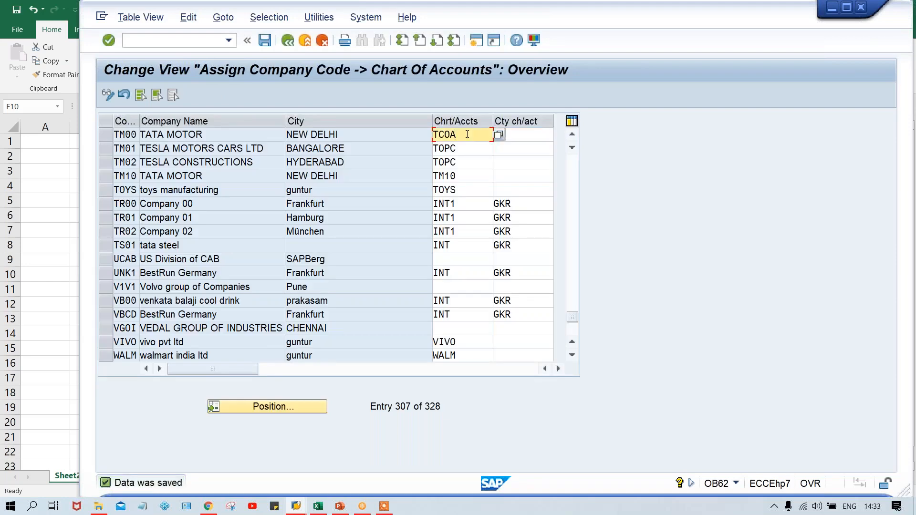
pyautogui.hotkey('ctrl', 's')
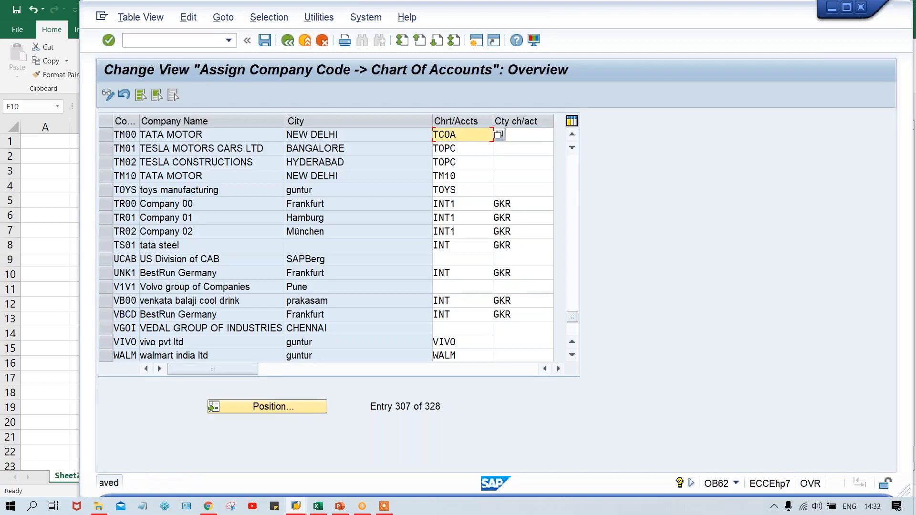